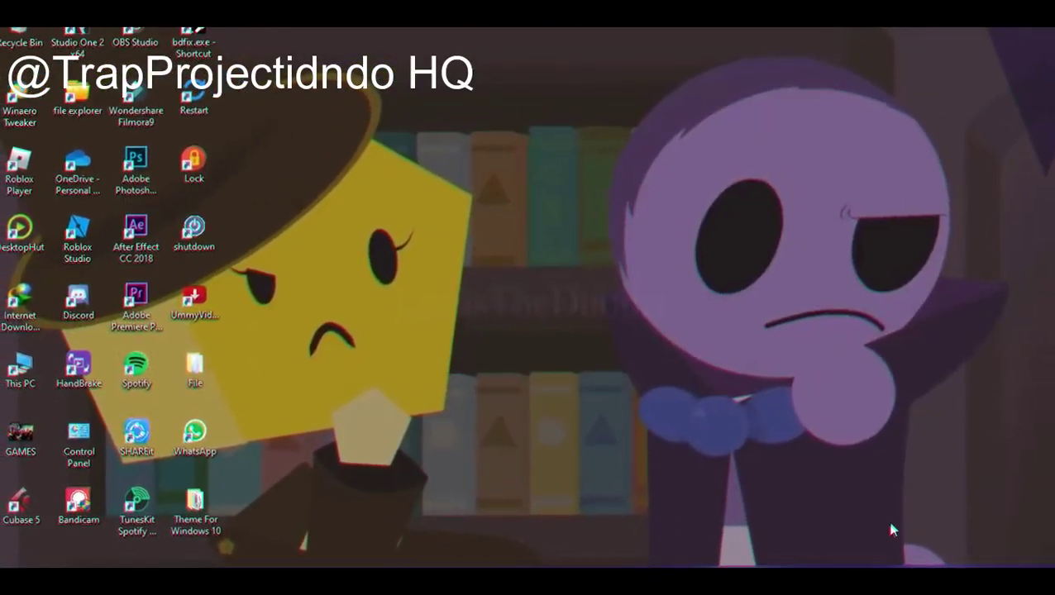
- Set the taskbar to Clear in TranslucentTB, then switch it back to Normal
{"action": "left_click", "coordinate": [893, 580]}
{"action": "right_click", "coordinate": [925, 551]}
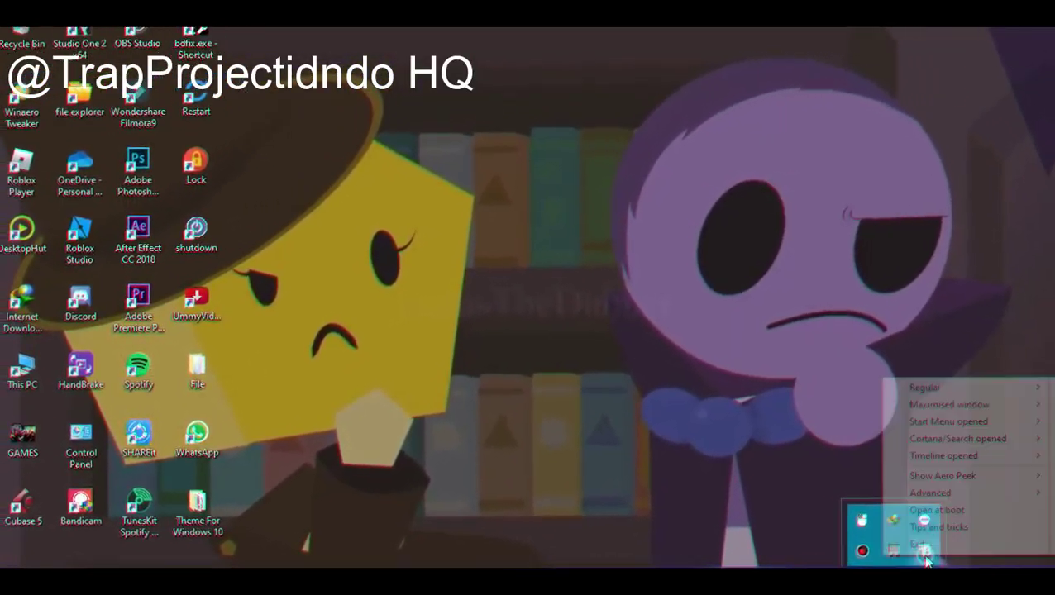
{"action": "mouse_move", "coordinate": [941, 386]}
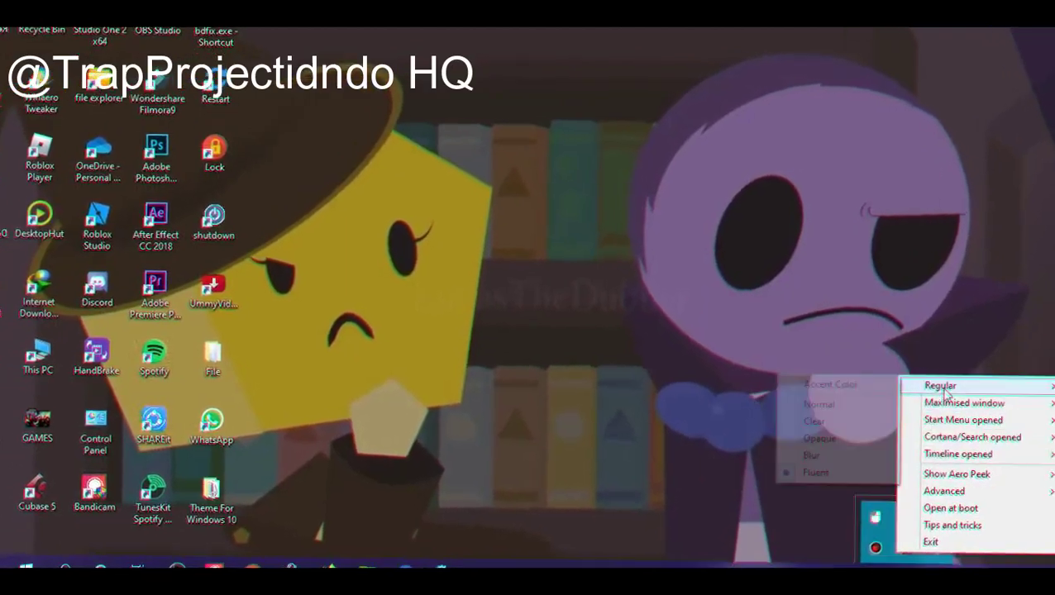
{"action": "left_click", "coordinate": [814, 421]}
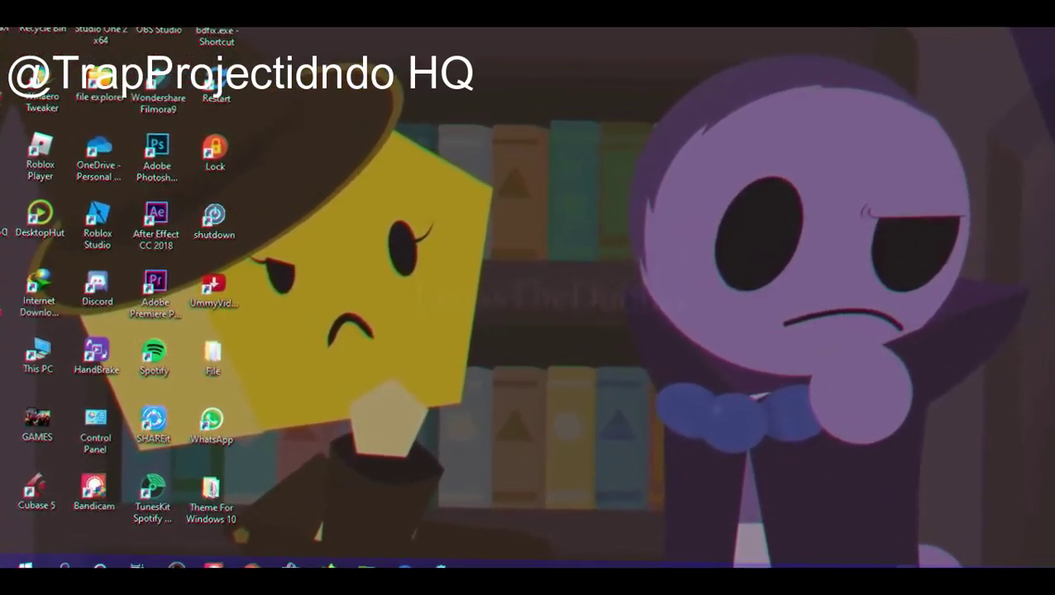
{"action": "left_click", "coordinate": [897, 567]}
{"action": "right_click", "coordinate": [911, 548]}
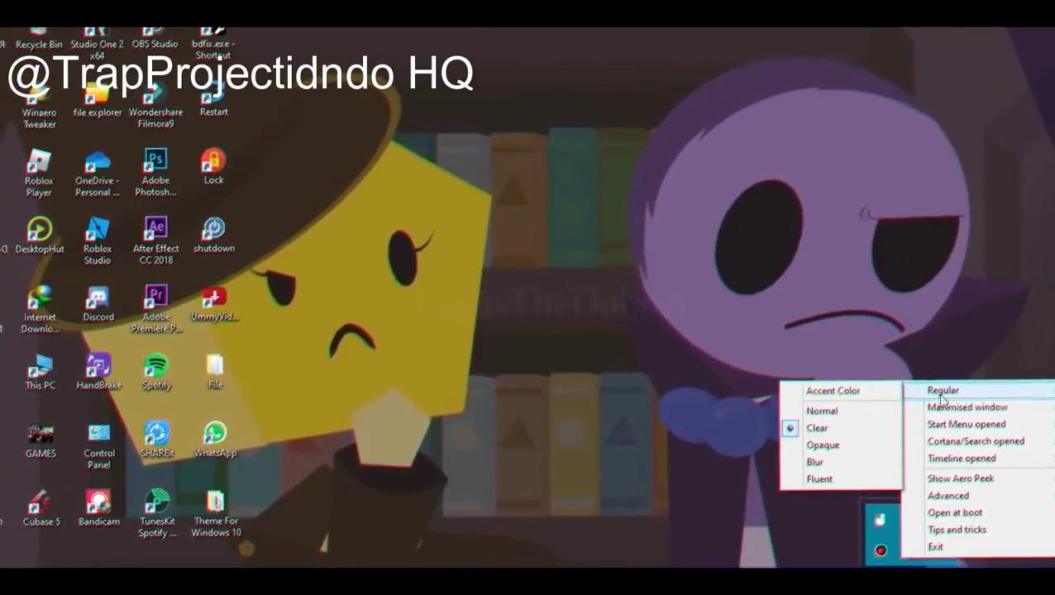
{"action": "left_click", "coordinate": [827, 412]}
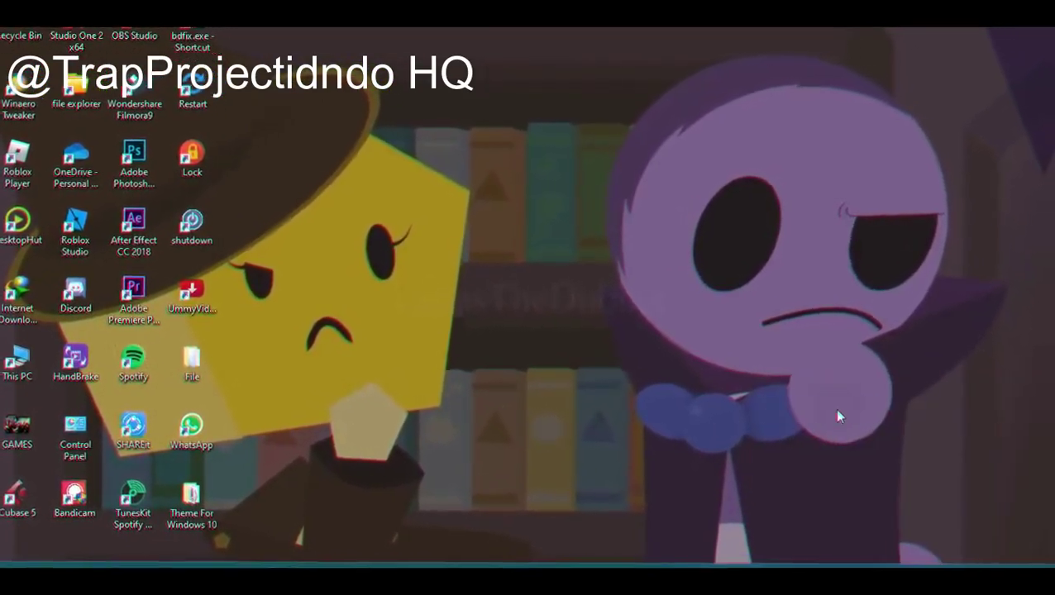
- Try the Blur and Fluent taskbar looks, then settle on Clear and hide the tray icons
{"action": "left_click", "coordinate": [897, 568]}
{"action": "right_click", "coordinate": [912, 548]}
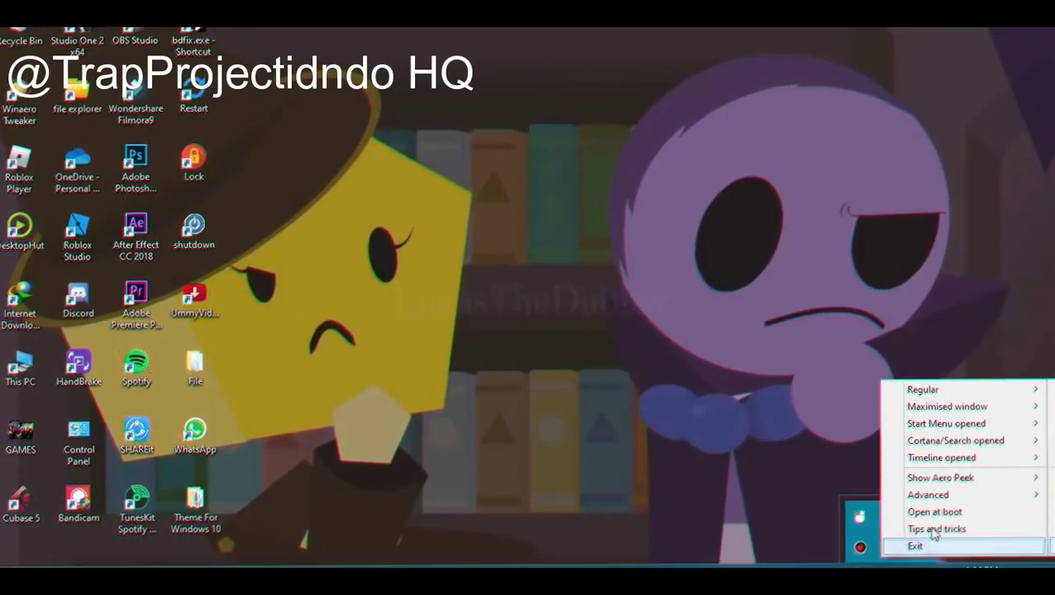
{"action": "mouse_move", "coordinate": [920, 390]}
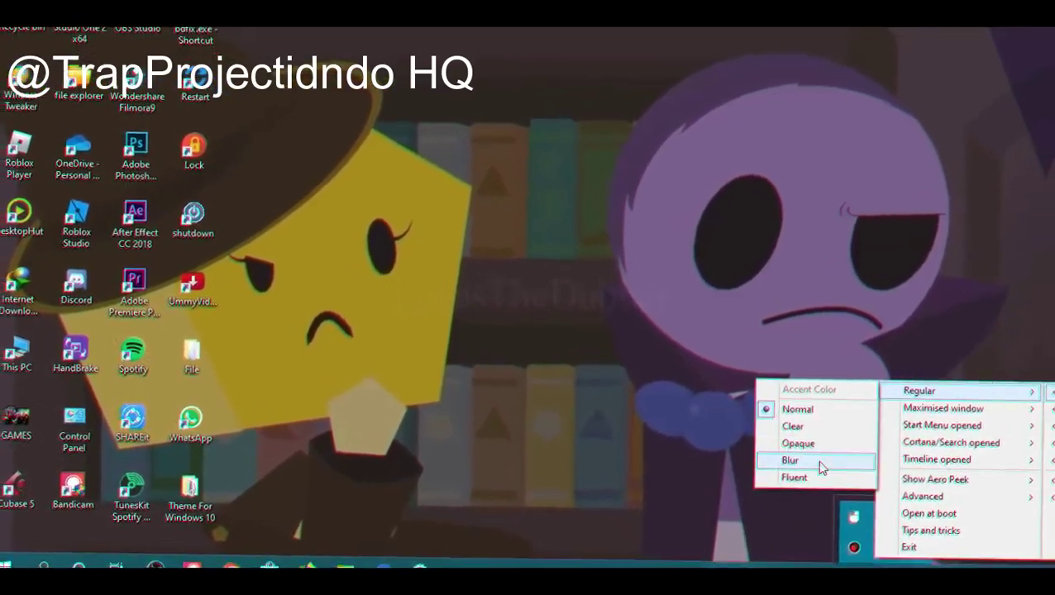
{"action": "left_click", "coordinate": [821, 468]}
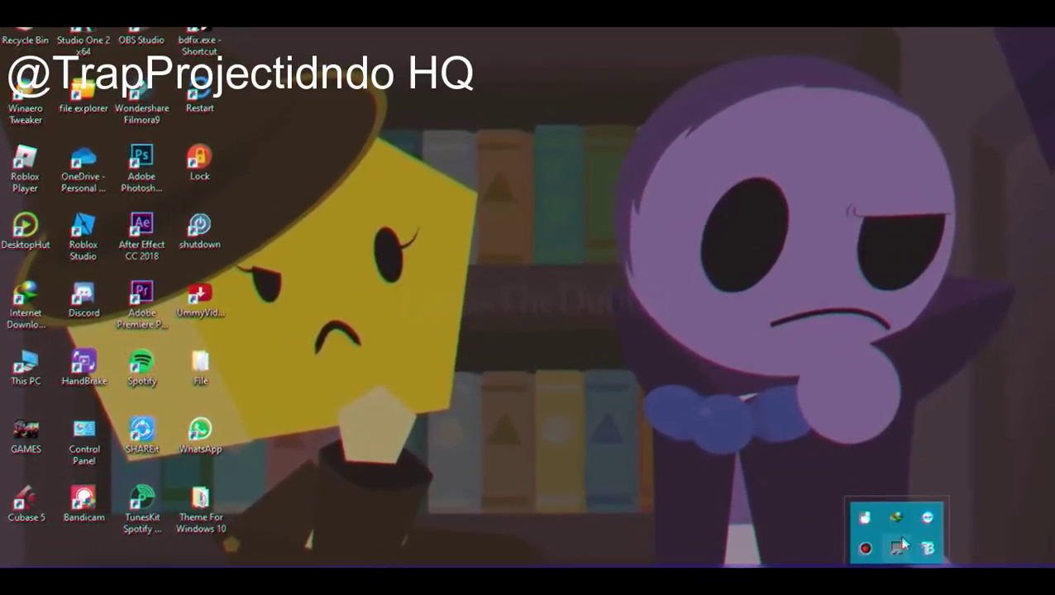
{"action": "right_click", "coordinate": [902, 545]}
{"action": "mouse_move", "coordinate": [951, 381]}
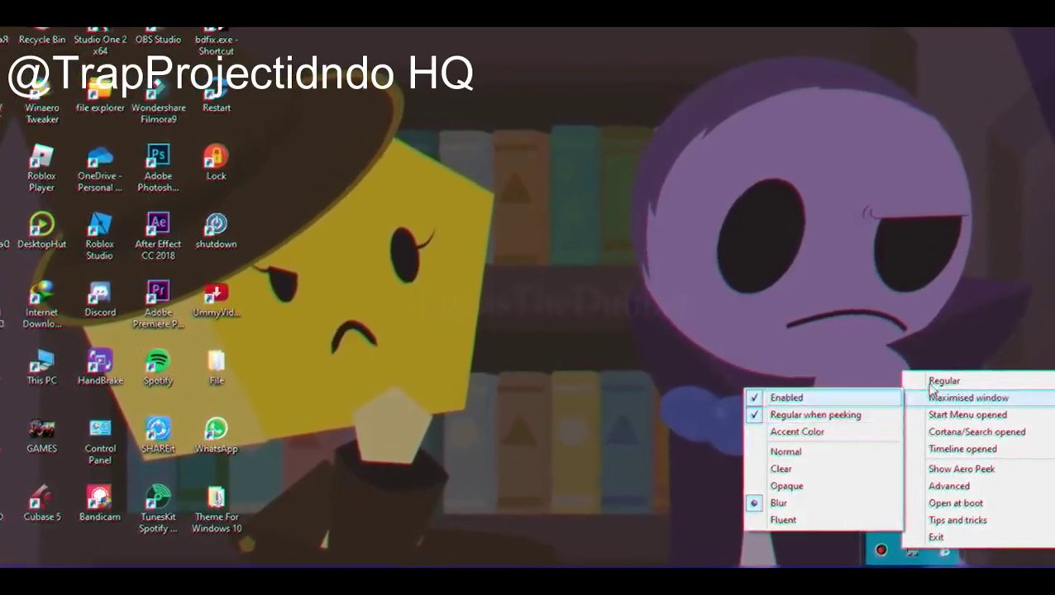
{"action": "left_click", "coordinate": [850, 459]}
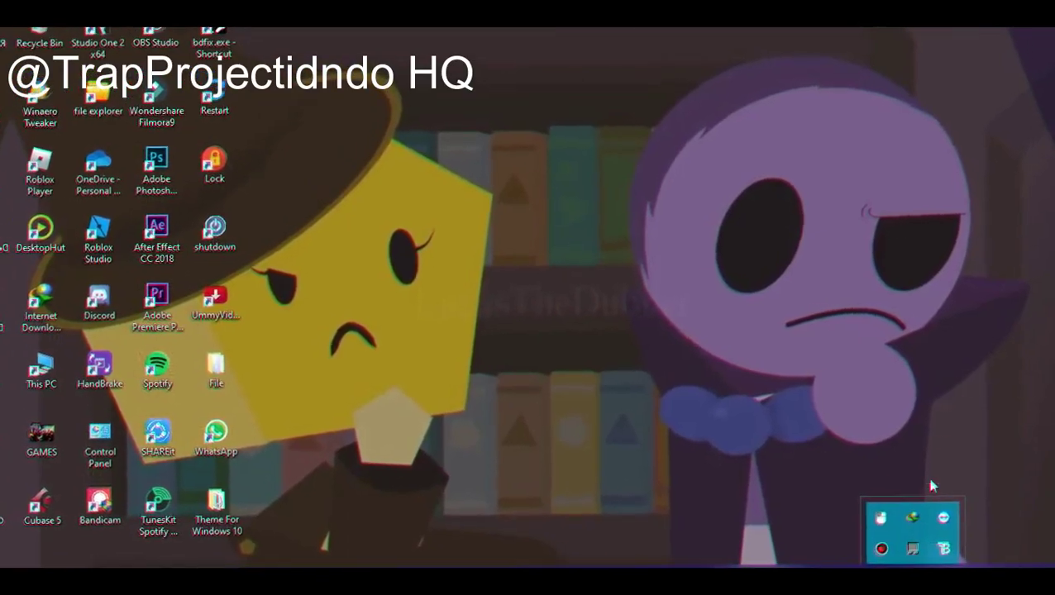
{"action": "right_click", "coordinate": [913, 548]}
{"action": "mouse_move", "coordinate": [960, 379]}
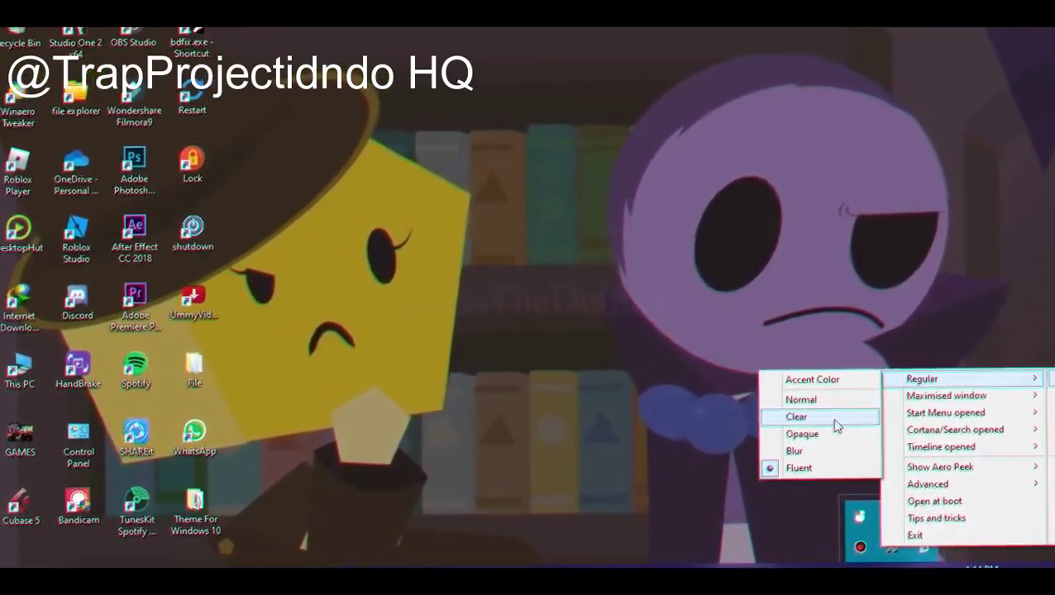
{"action": "left_click", "coordinate": [836, 425]}
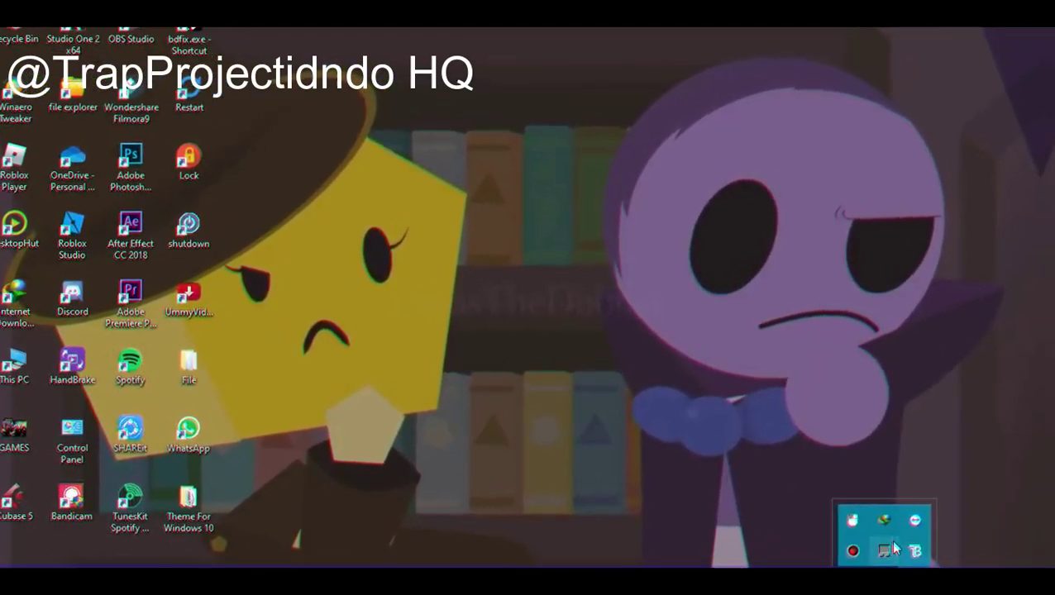
{"action": "left_click", "coordinate": [824, 145]}
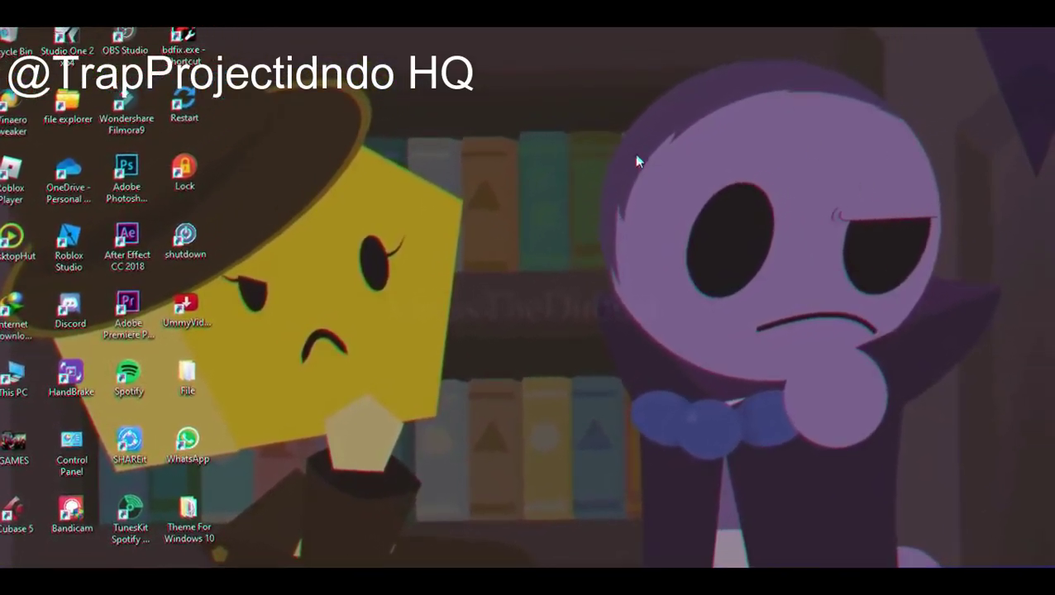
- Make a new desktop text document named j.txt and open it in Notepad
{"action": "left_click_drag", "start_coordinate": [653, 238], "coordinate": [477, 422]}
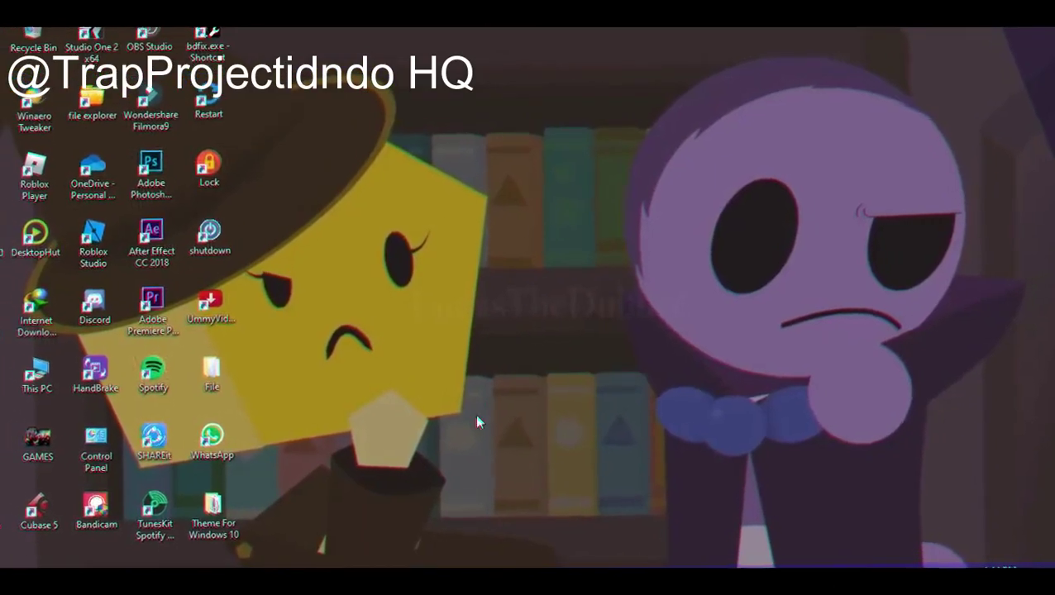
{"action": "right_click", "coordinate": [429, 353]}
{"action": "mouse_move", "coordinate": [480, 270]}
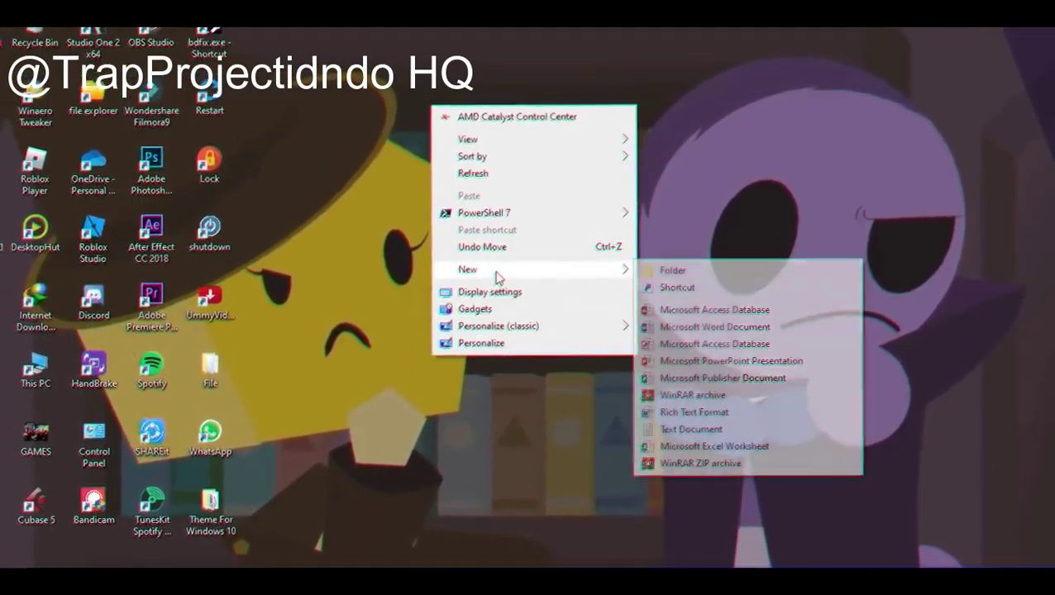
{"action": "left_click", "coordinate": [693, 429]}
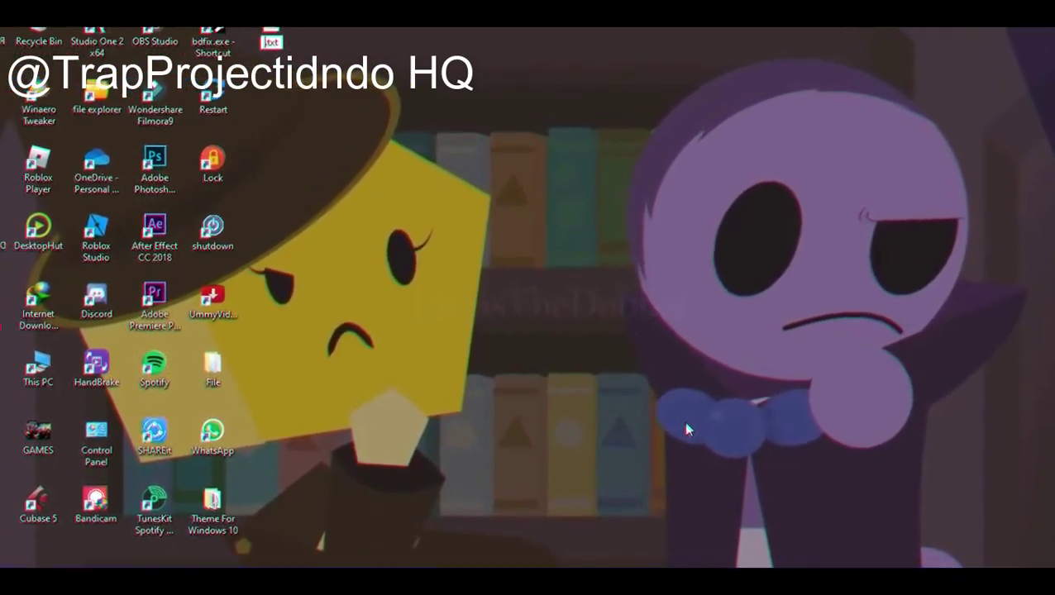
{"action": "left_click", "coordinate": [291, 41]}
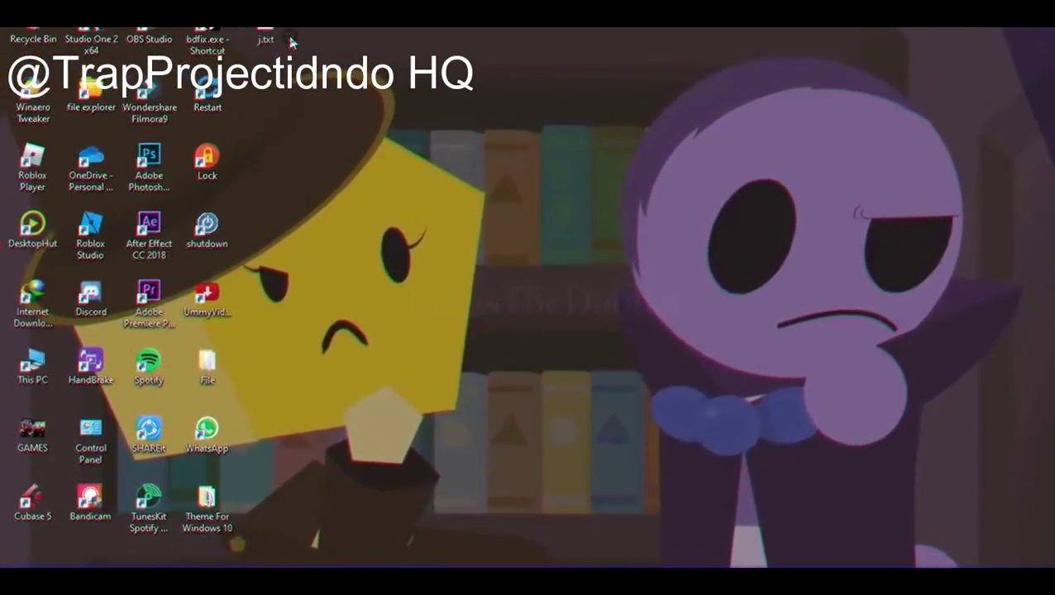
{"action": "double_click", "coordinate": [287, 33]}
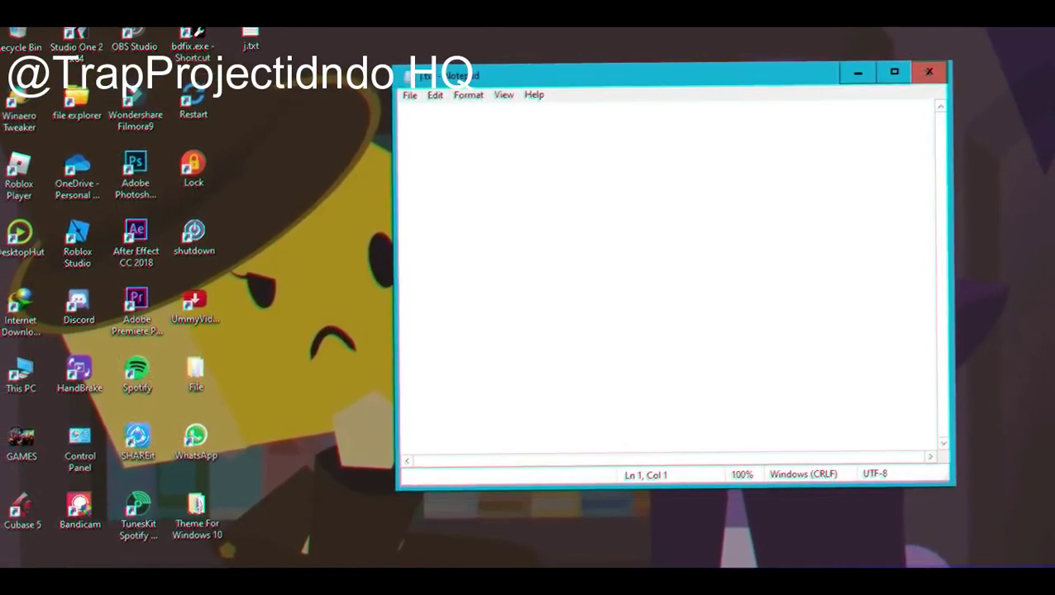
- Type the Indonesian intro announcing a tutorial on making the taskbar transparent, fixing typos
{"action": "type", "text": "halo guys "}
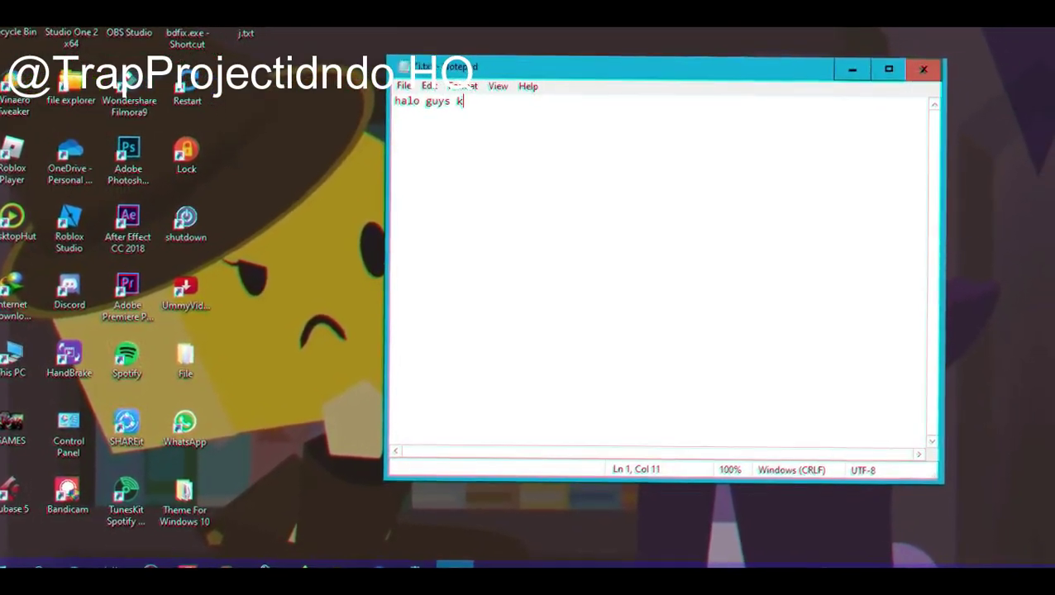
{"action": "type", "text": "ketemu lag"}
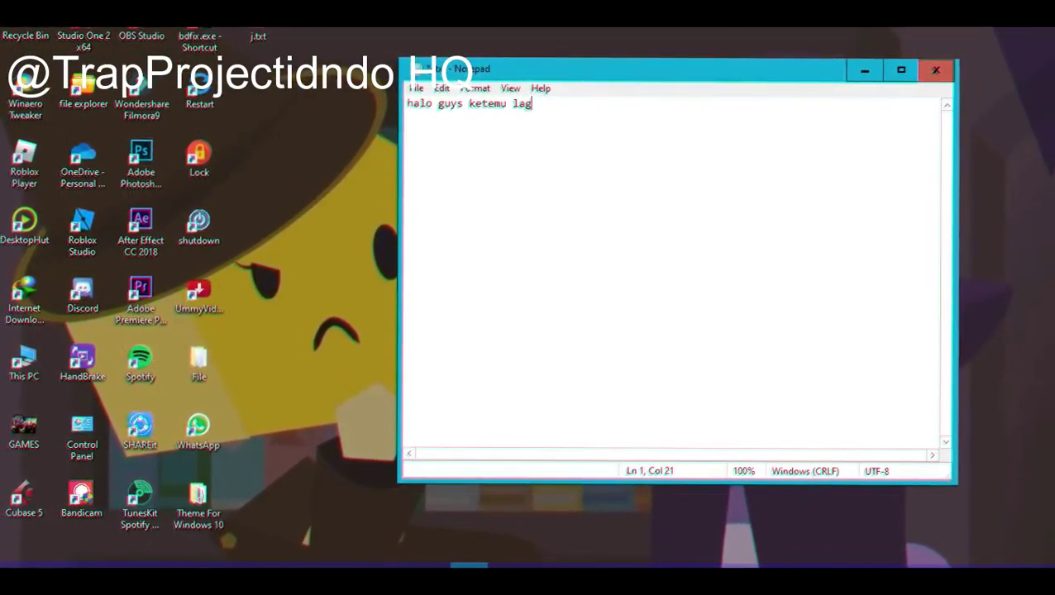
{"action": "type", "text": "i denagn=="}
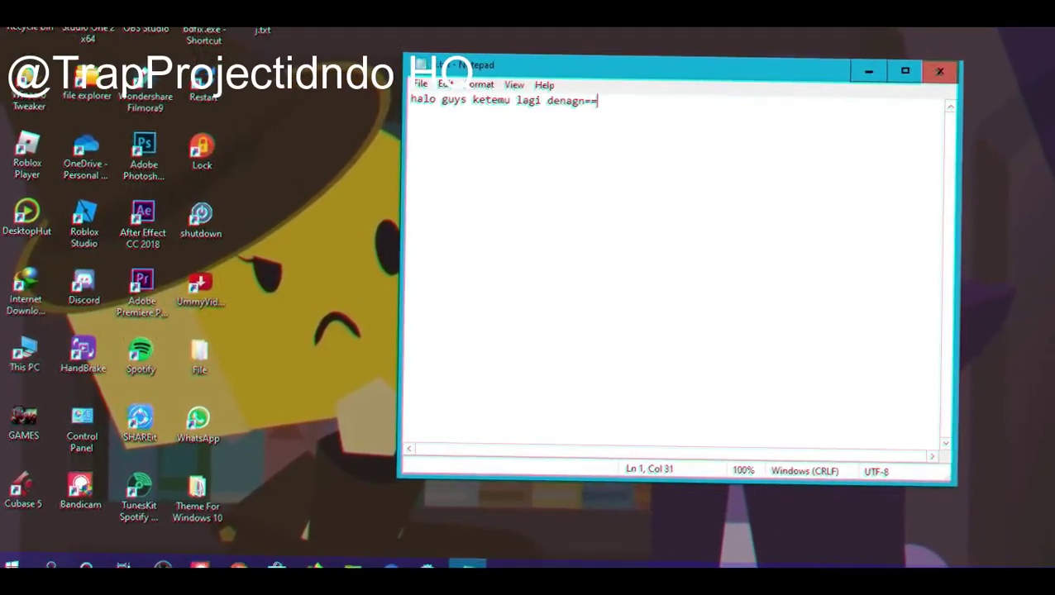
{"action": "key", "text": "BackSpace"}
{"action": "key", "text": "BackSpace"}
{"action": "key", "text": "BackSpace"}
{"action": "key", "text": "BackSpace"}
{"action": "key", "text": "BackSpace"}
{"action": "type", "text": "gan k"}
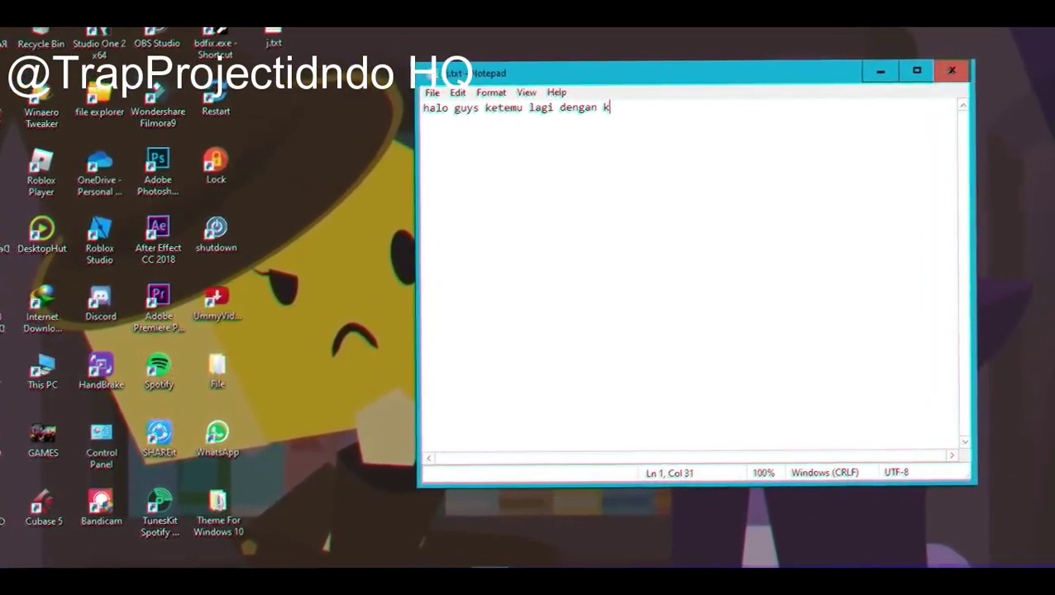
{"action": "type", "text": "u tr"}
{"action": "type", "text": "ap"}
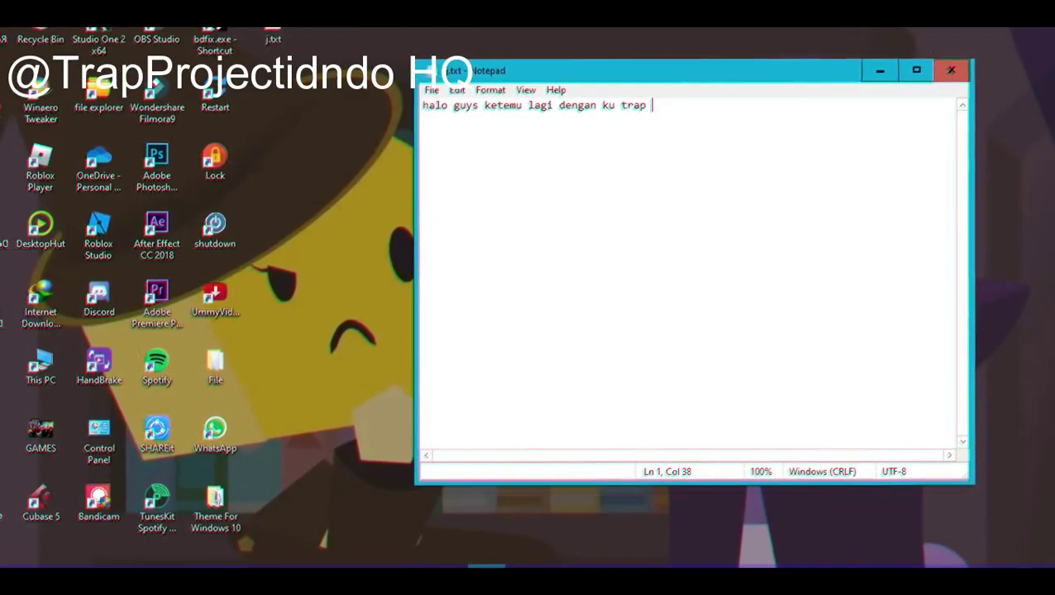
{"action": "type", "text": "project i"}
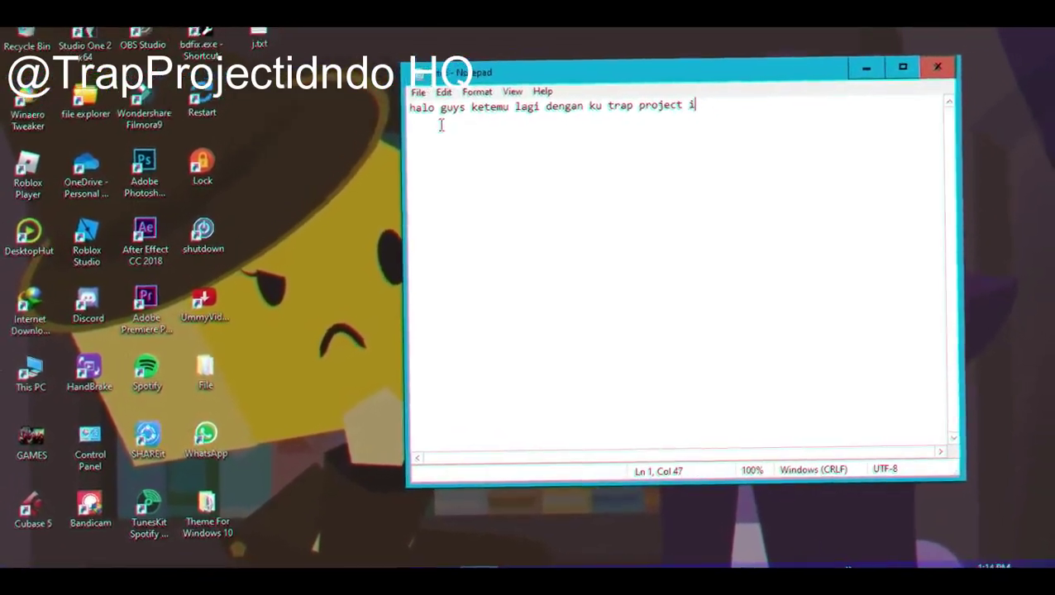
{"action": "type", "text": "ndo kali in"}
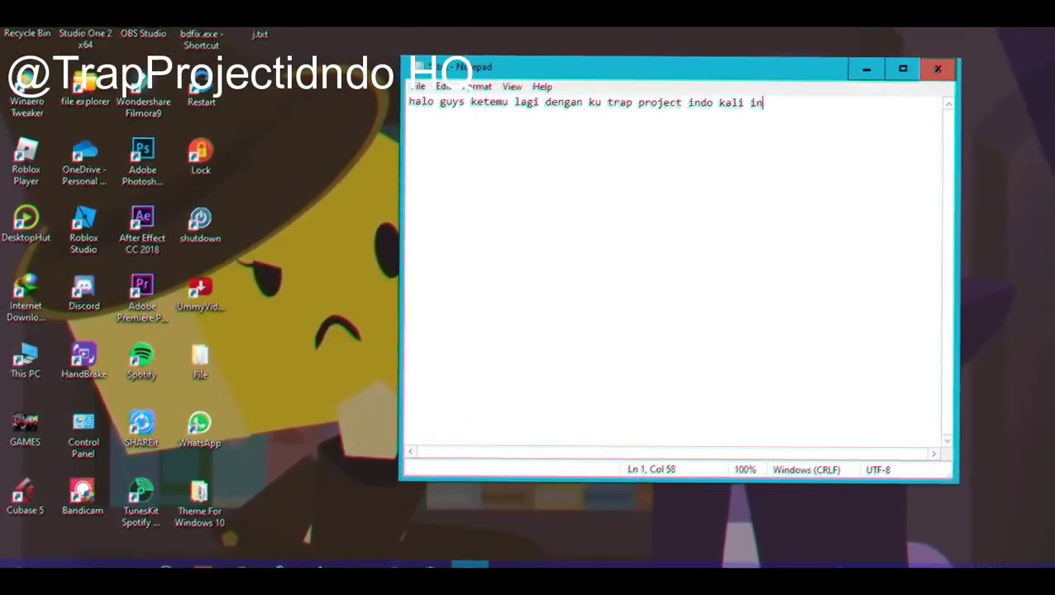
{"action": "type", "text": "i kita b"}
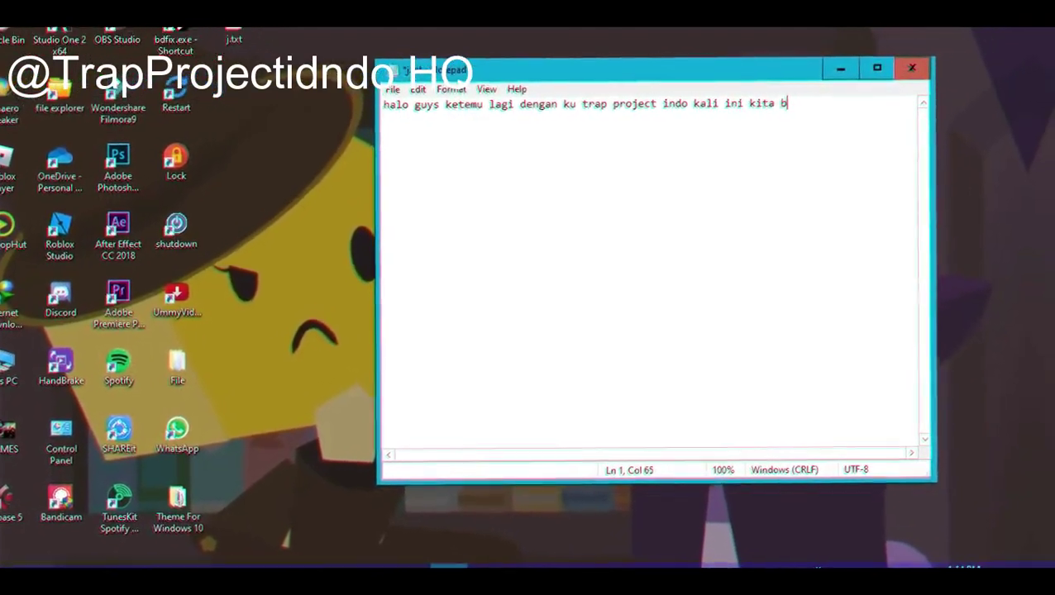
{"action": "type", "text": "akal bikin "}
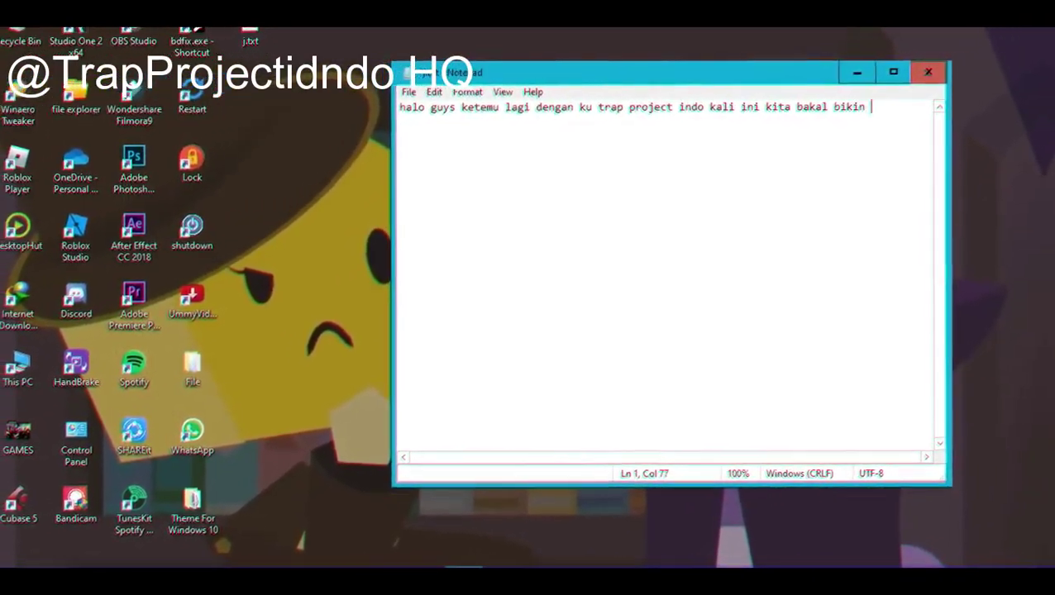
{"action": "type", "text": "tutori"}
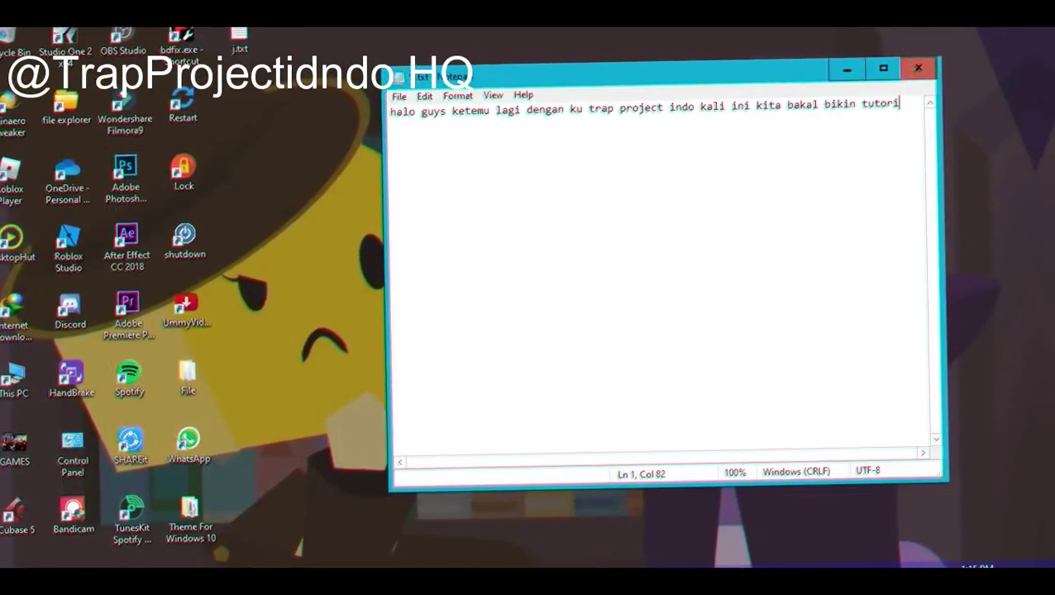
{"action": "type", "text": "a"}
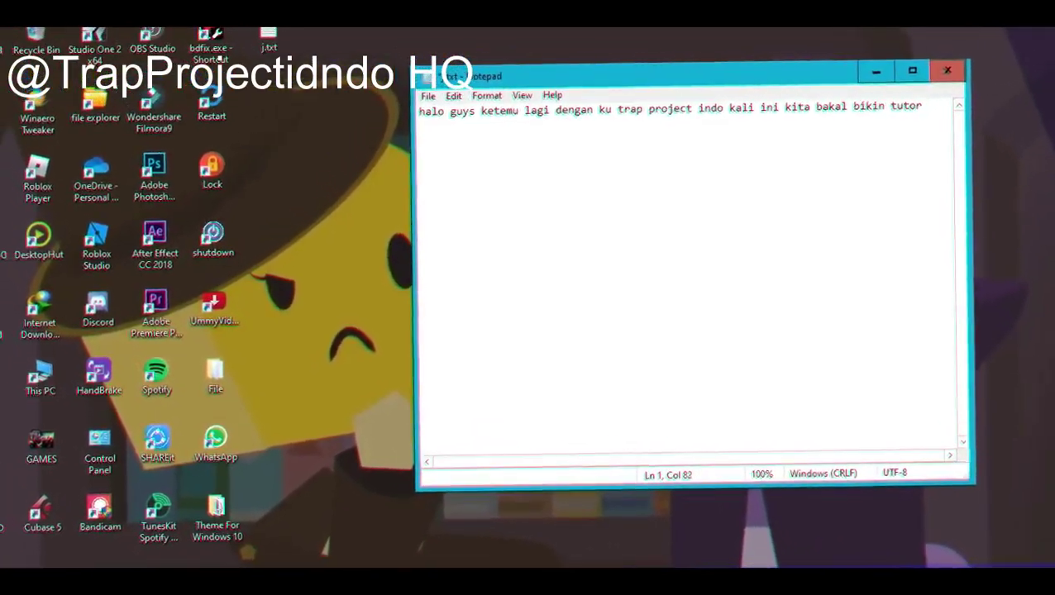
{"action": "type", "text": "l"}
{"action": "type", "text": "ba"}
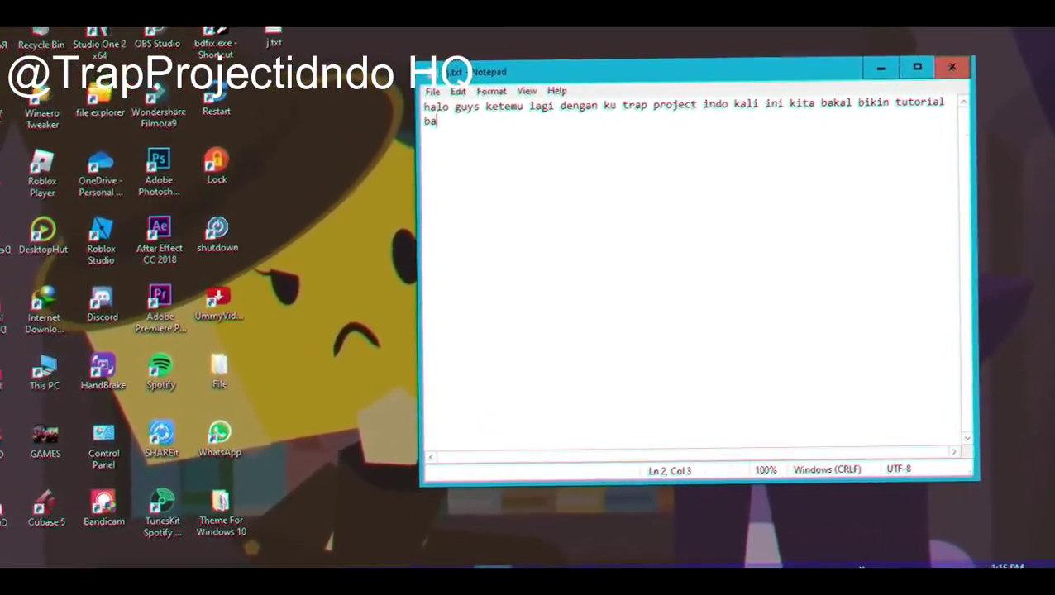
{"action": "type", "text": "gi,a"}
{"action": "key", "text": "BackSpace"}
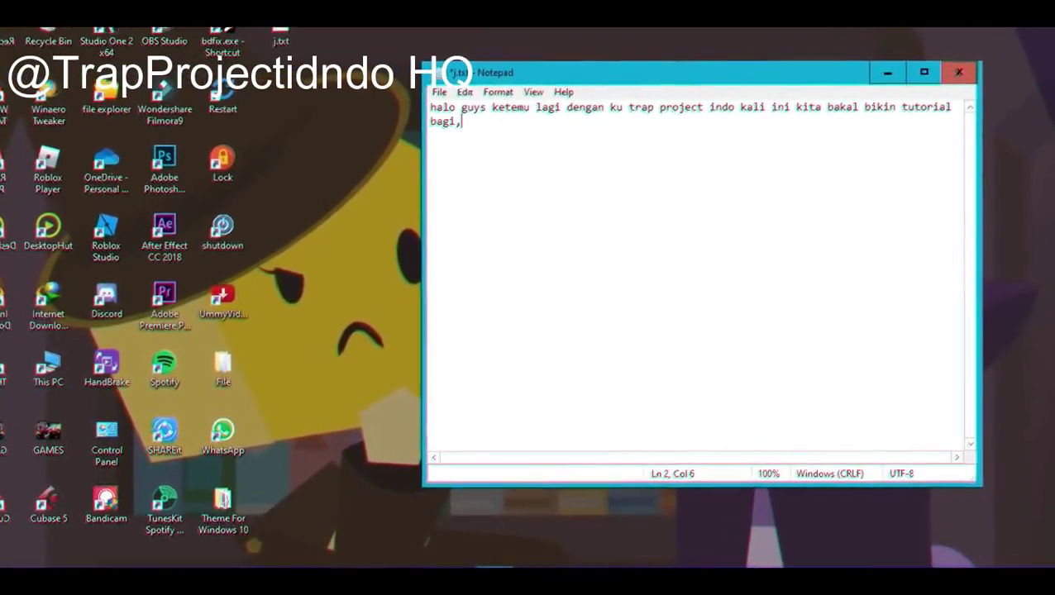
{"action": "key", "text": "BackSpace"}
{"action": "key", "text": "BackSpace"}
{"action": "type", "text": "aimana"}
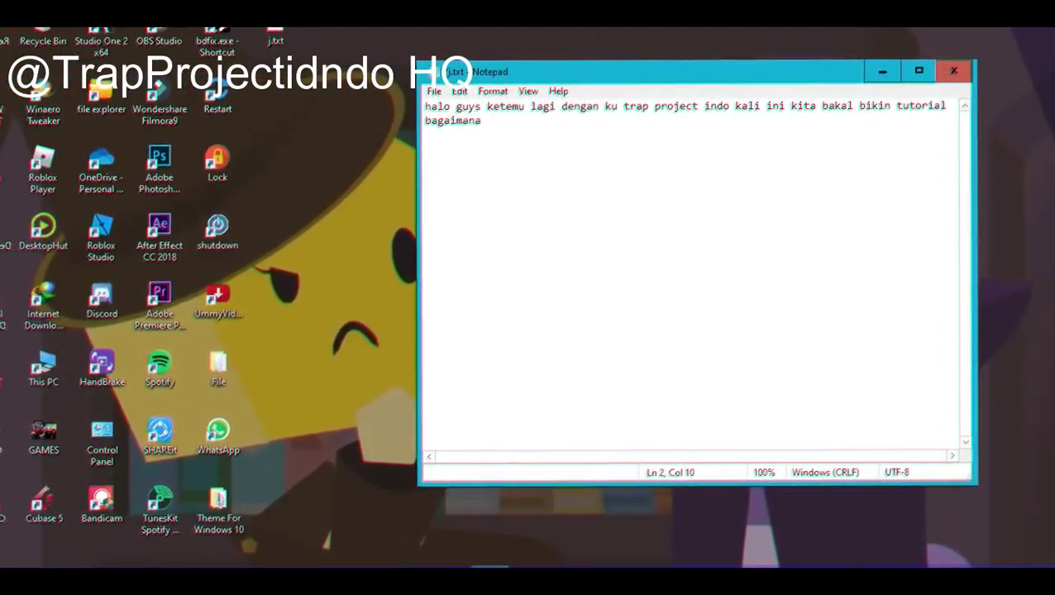
{"action": "type", "text": " ca"}
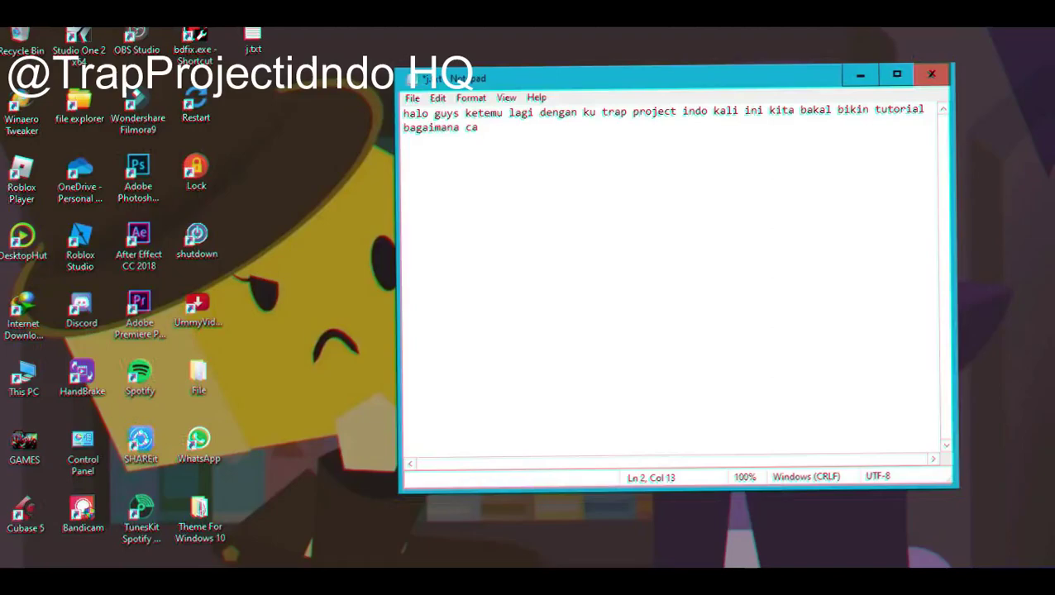
{"action": "type", "text": "eara menam"}
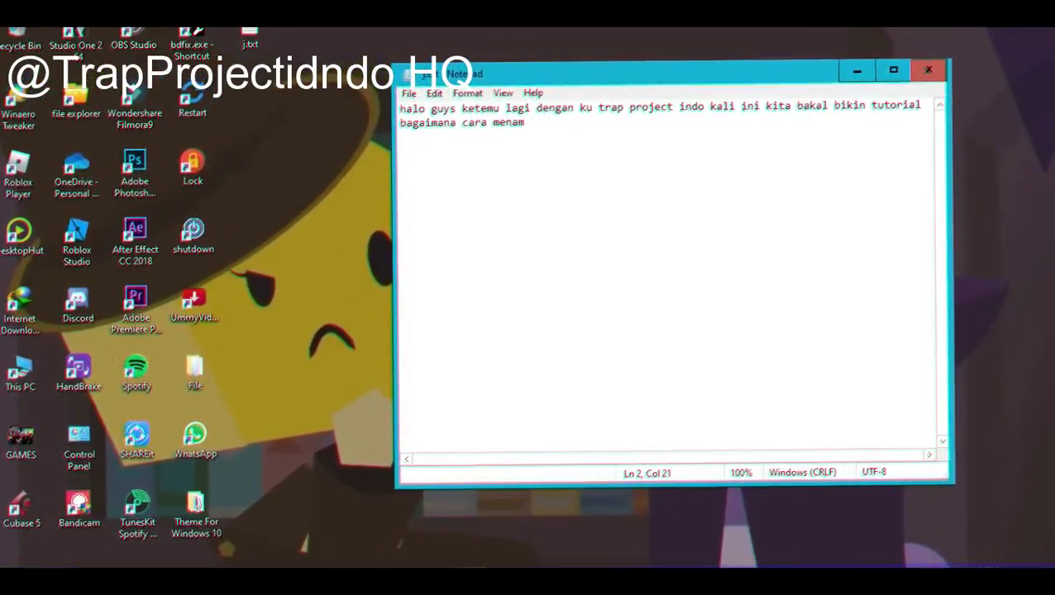
{"action": "type", "text": "b"}
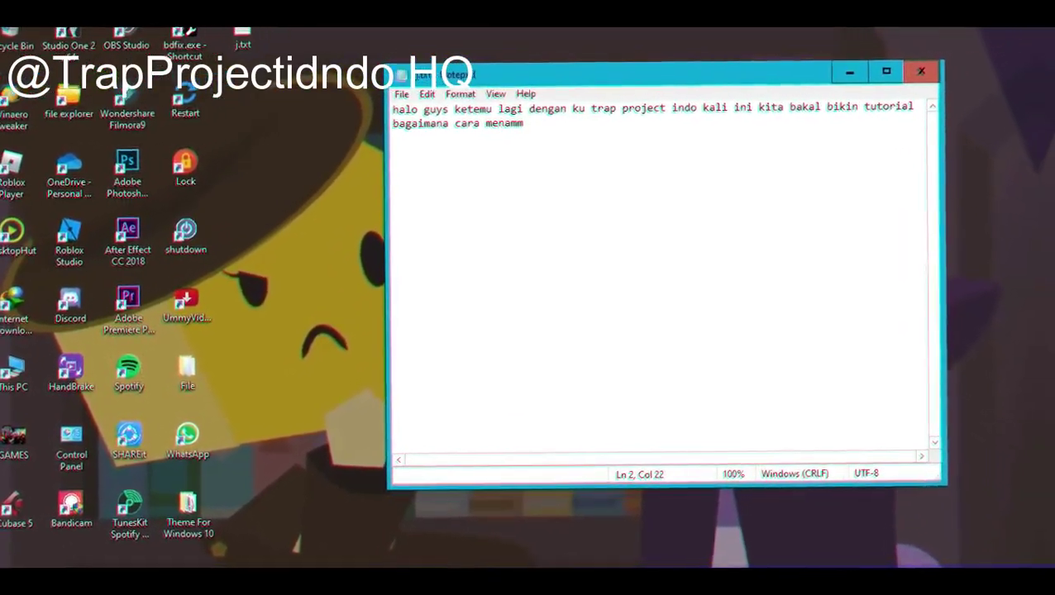
{"action": "type", "text": "ahkna"}
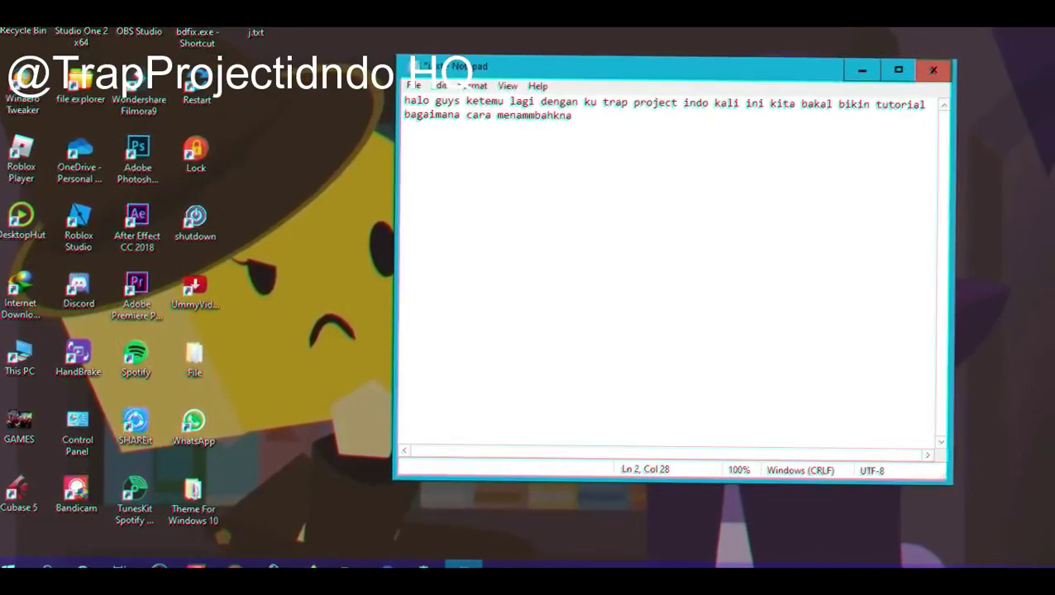
{"action": "key", "text": "BackSpace"}
{"action": "type", "text": "a"}
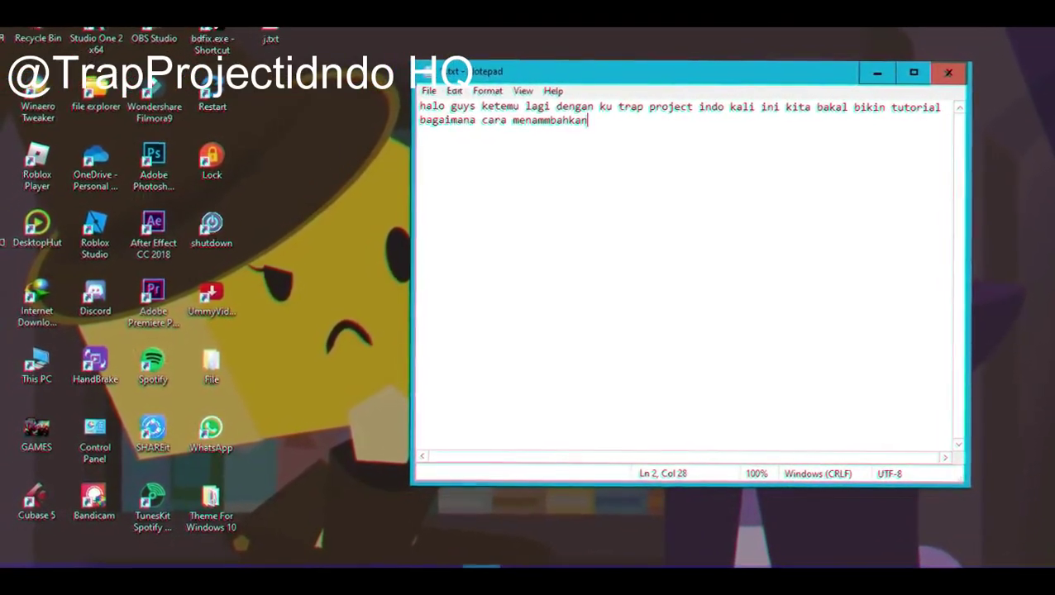
{"action": "type", "text": "trans"}
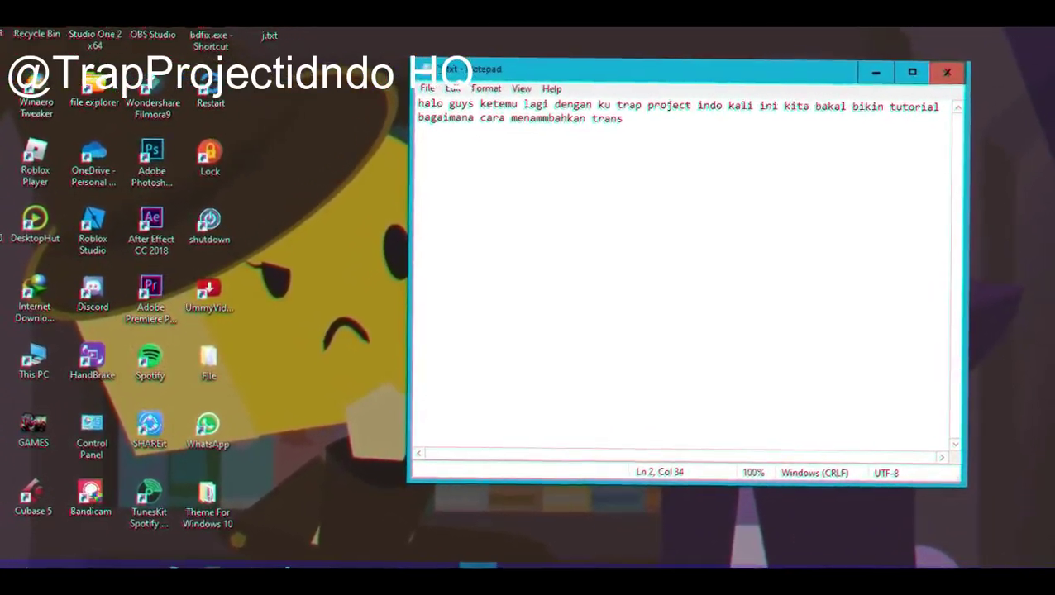
{"action": "type", "text": "par"}
{"action": "type", "text": "ent "}
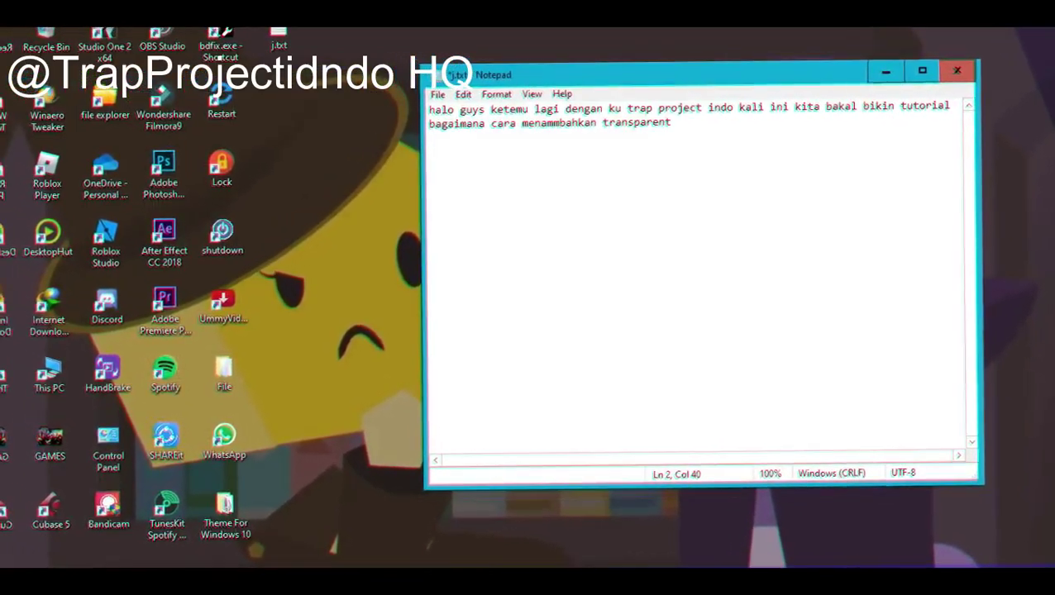
{"action": "type", "text": "tas"}
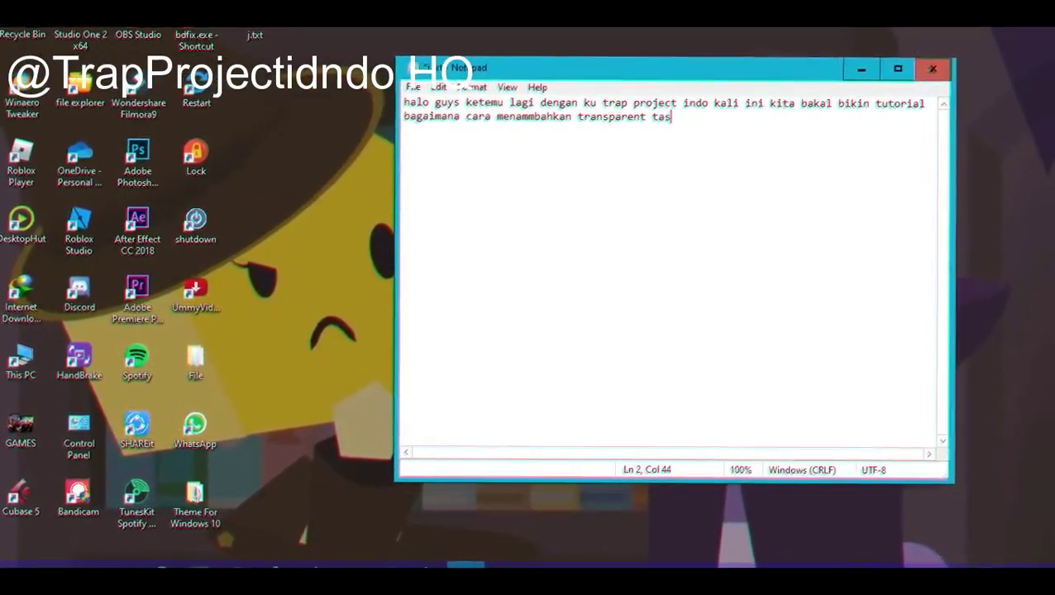
{"action": "type", "text": "k "}
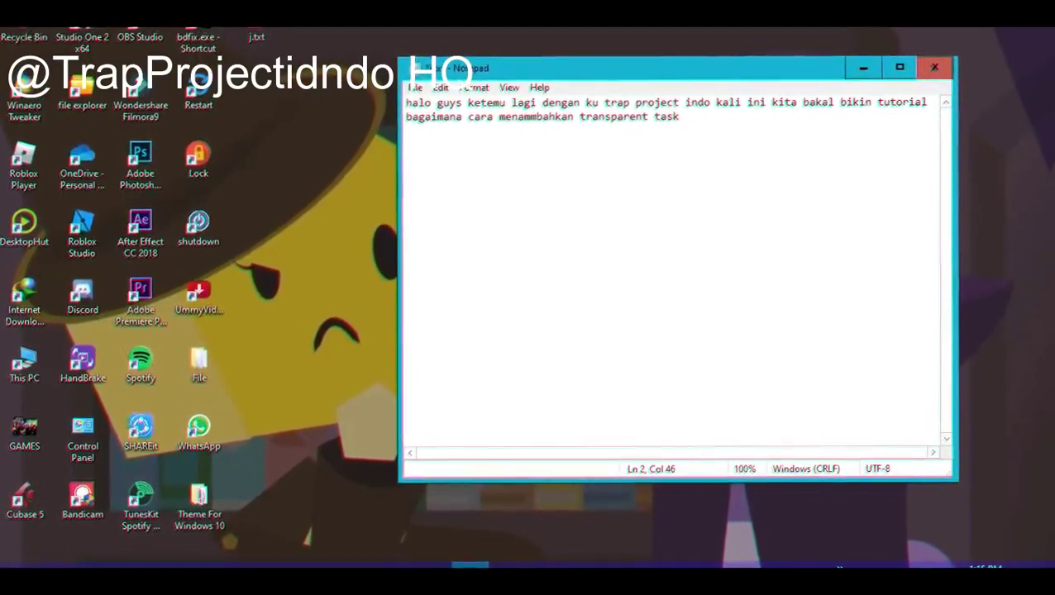
{"action": "type", "text": "b"}
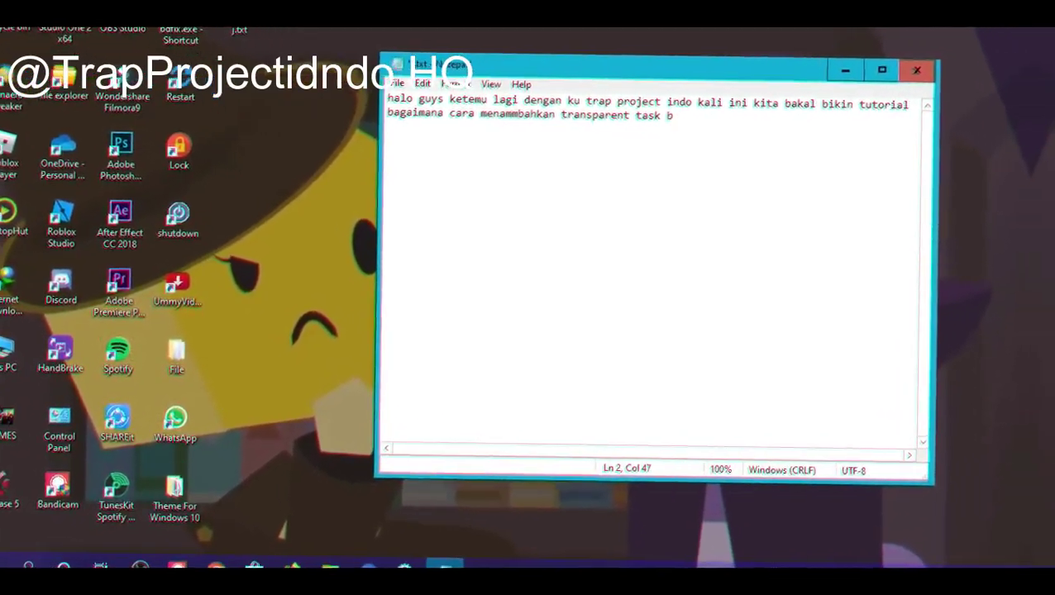
{"action": "type", "text": "a"}
{"action": "key", "text": "BackSpace"}
{"action": "key", "text": "BackSpace"}
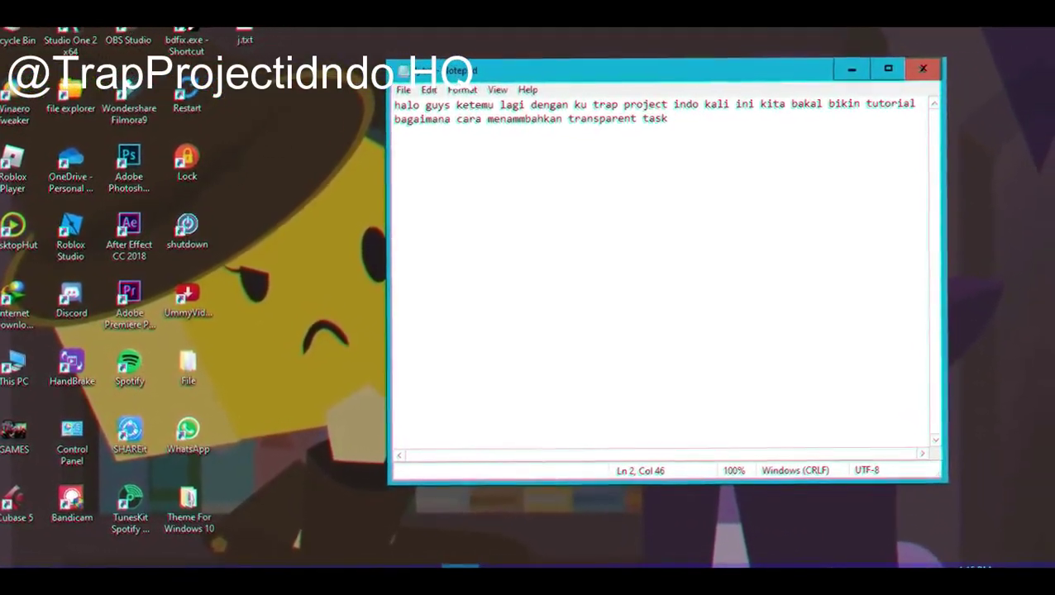
{"action": "type", "text": "sep"}
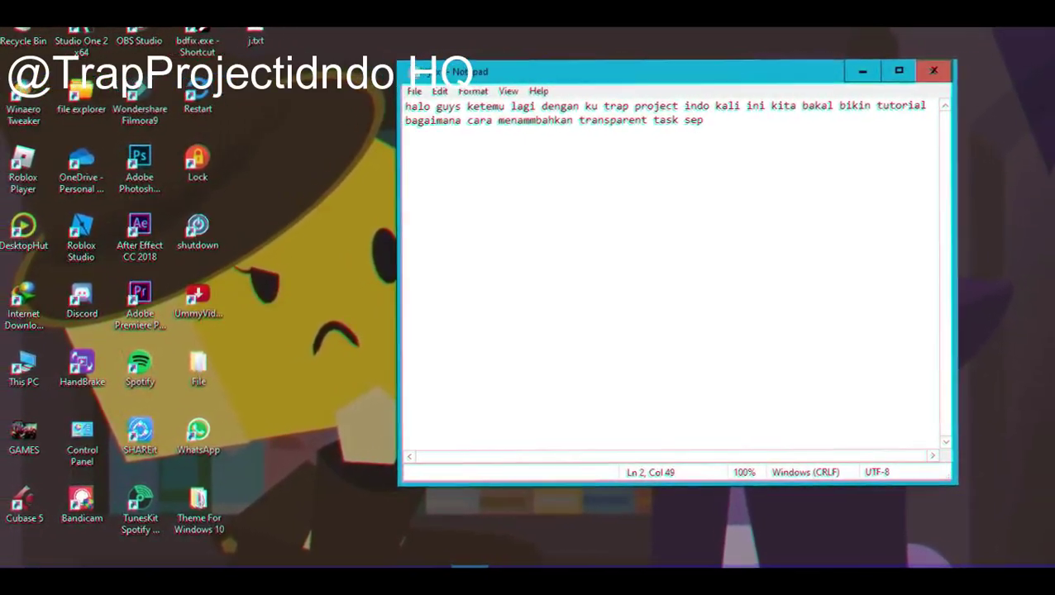
{"action": "type", "text": "erti in"}
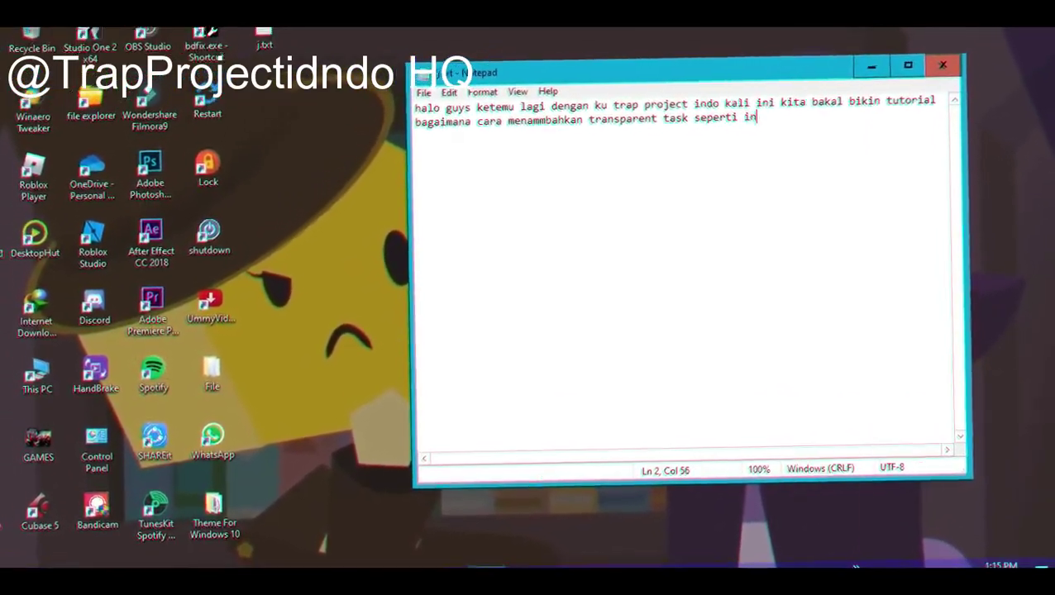
{"action": "type", "text": "i"}
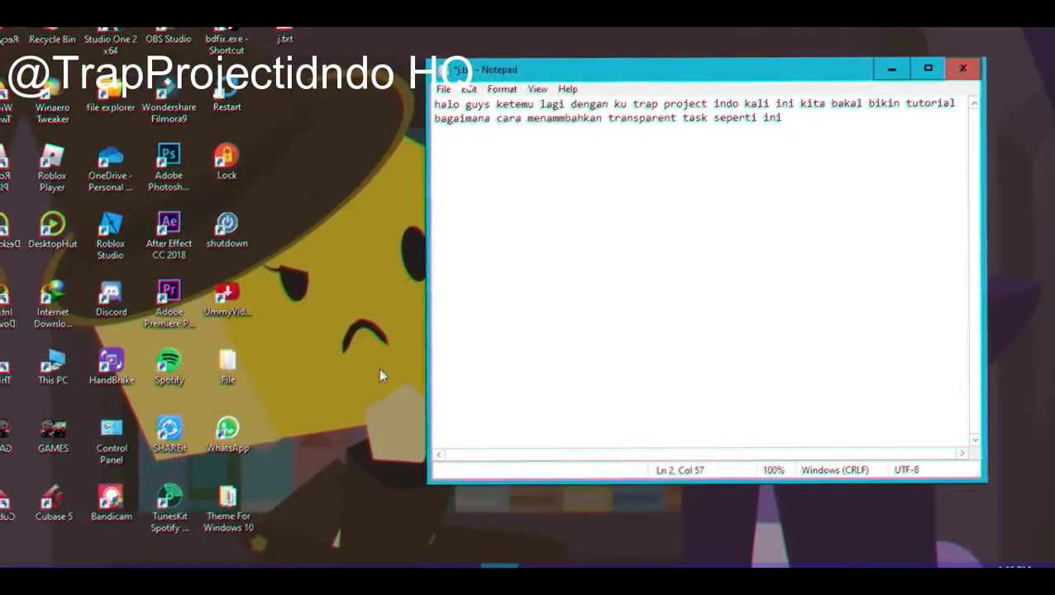
- On a new line, add the reminder to subscribe, like and comment, ending 'ok lets go'
{"action": "key", "text": "Return"}
{"action": "key", "text": "Return"}
{"action": "type", "text": "ba"}
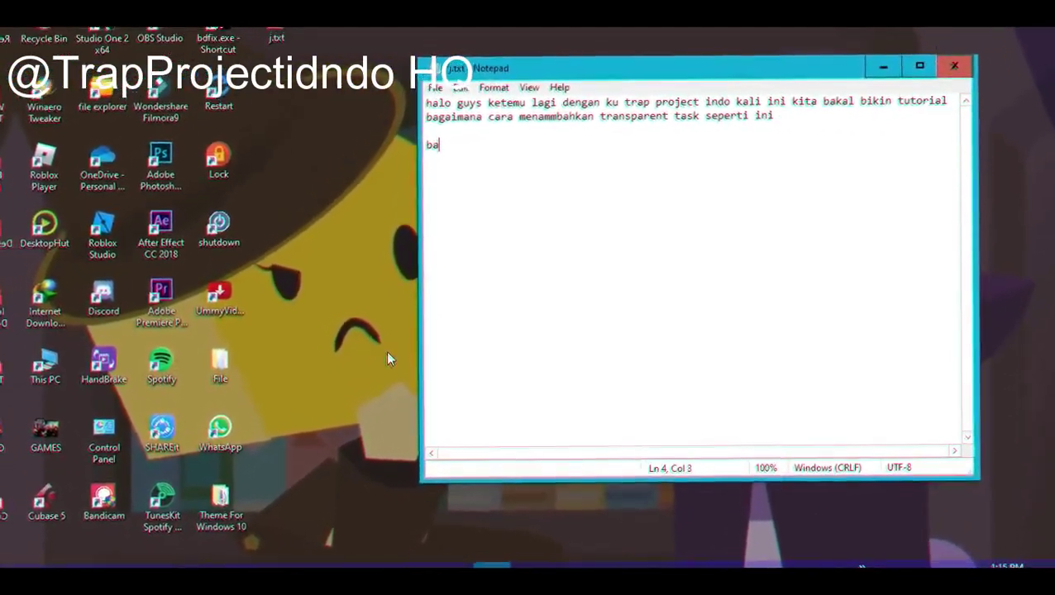
{"action": "type", "text": "gi kalan"}
{"action": "key", "text": "BackSpace"}
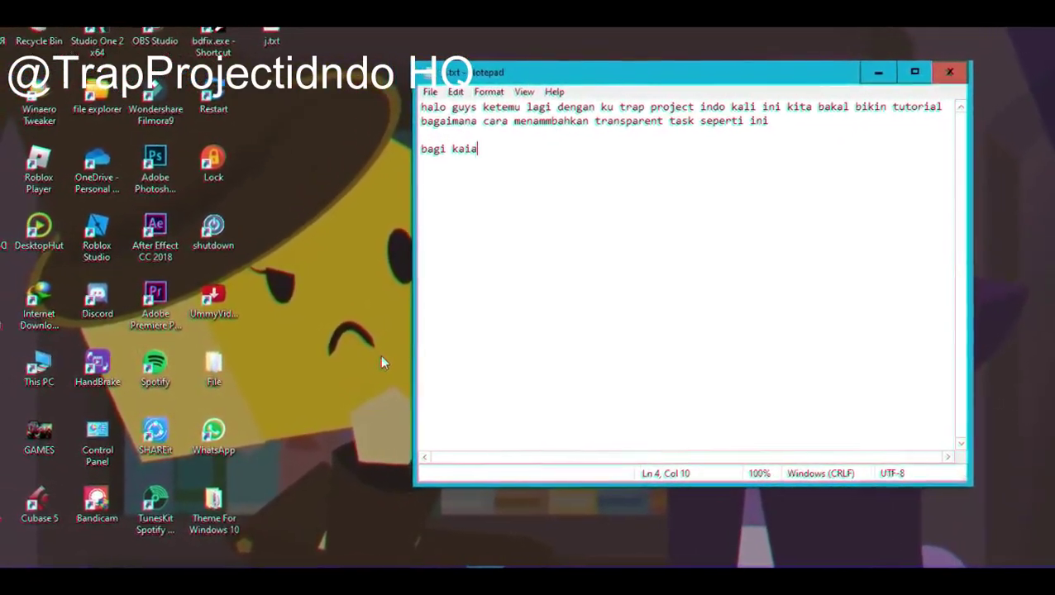
{"action": "key", "text": "BackSpace"}
{"action": "key", "text": "BackSpace"}
{"action": "type", "text": "line"}
{"action": "key", "text": "BackSpace"}
{"action": "key", "text": "BackSpace"}
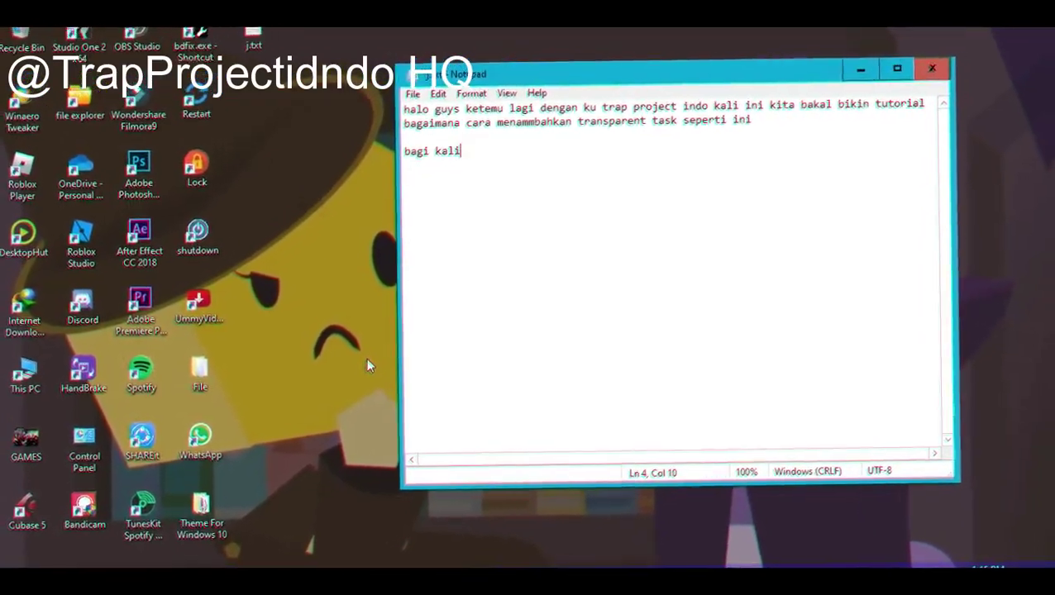
{"action": "type", "text": "an jan"}
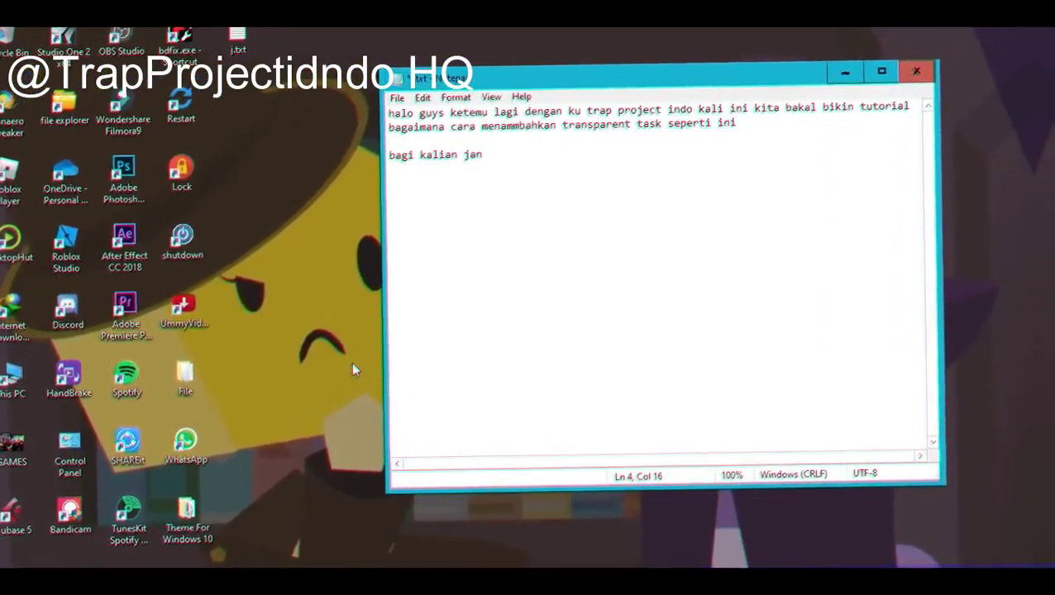
{"action": "type", "text": "gan lu"}
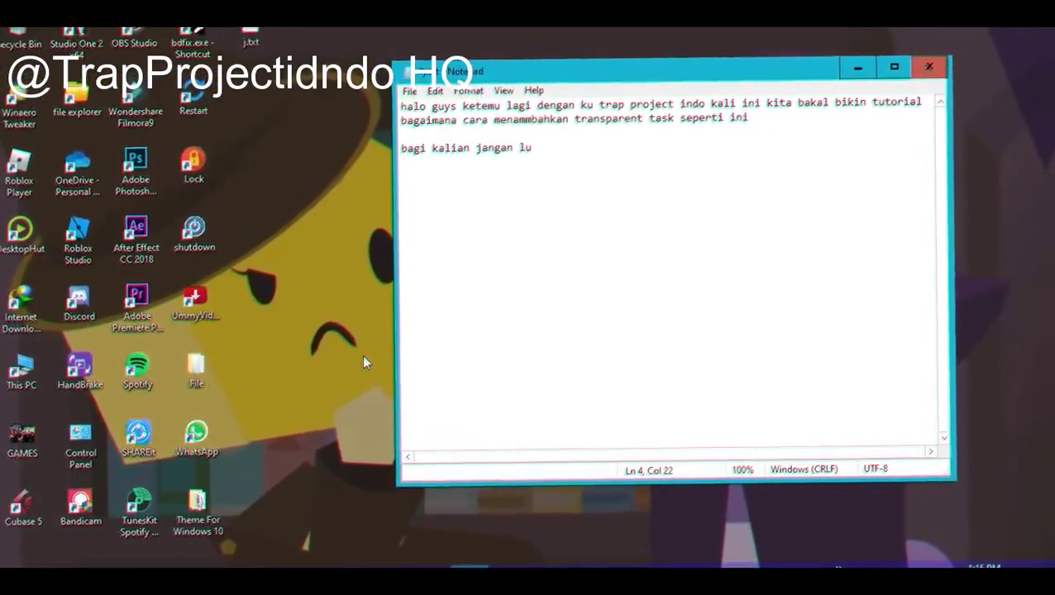
{"action": "type", "text": "pa"}
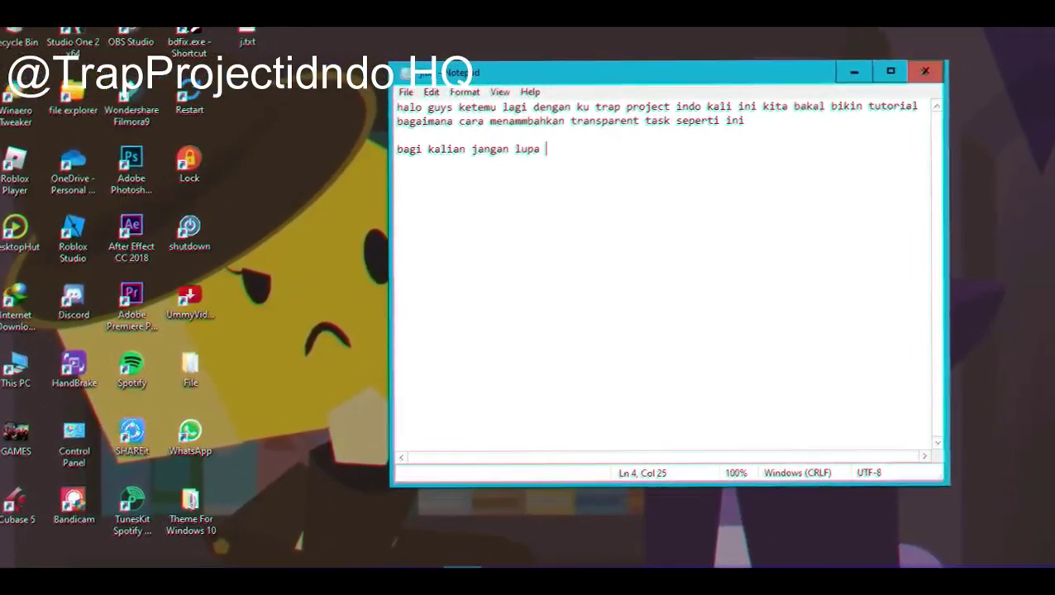
{"action": "type", "text": " kli"}
{"action": "type", "text": "k to"}
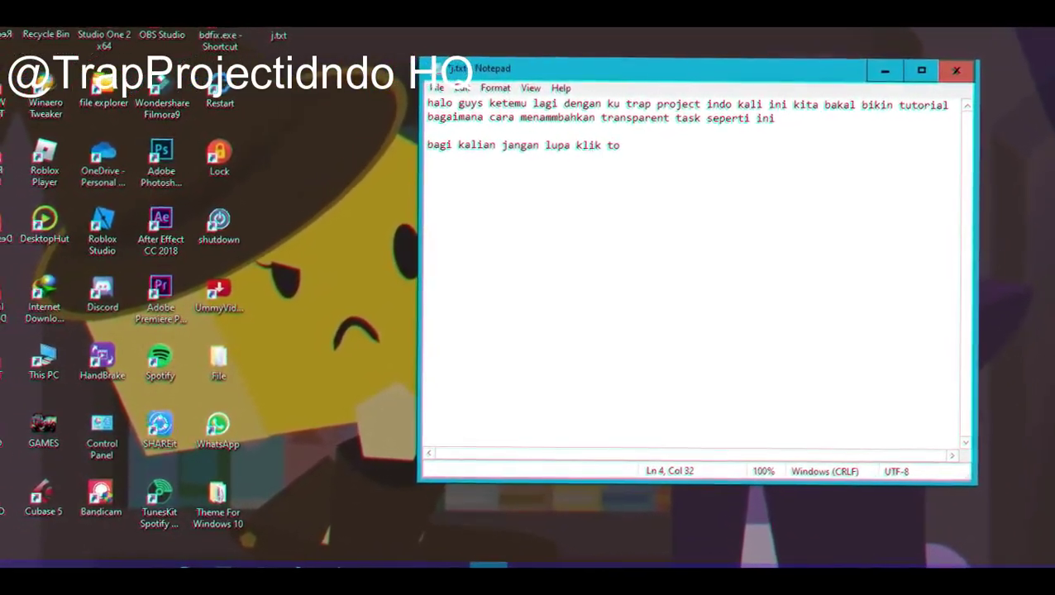
{"action": "type", "text": "mb"}
{"action": "type", "text": "ol "}
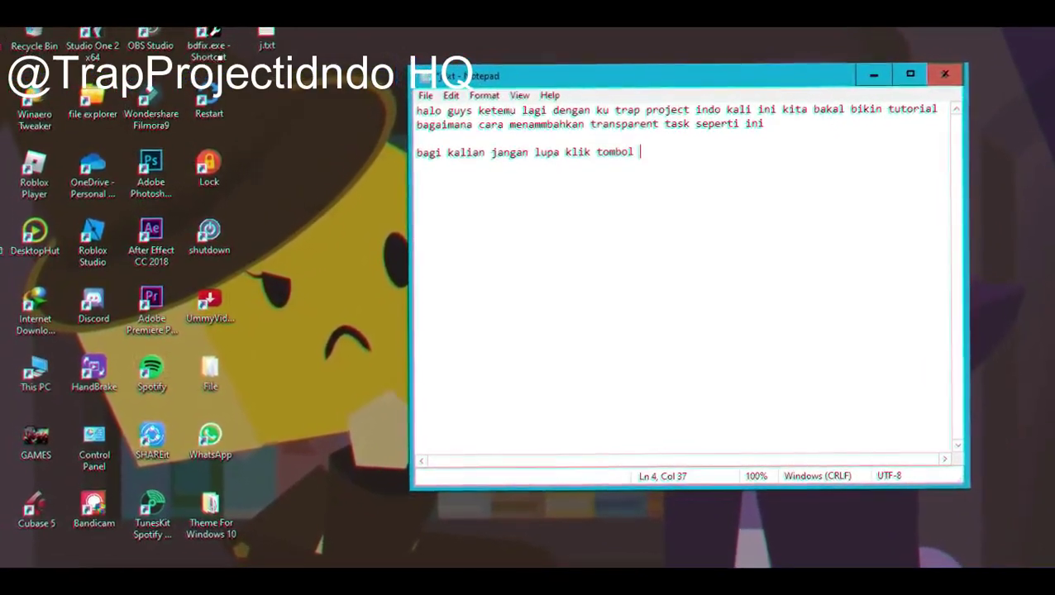
{"action": "type", "text": "subs"}
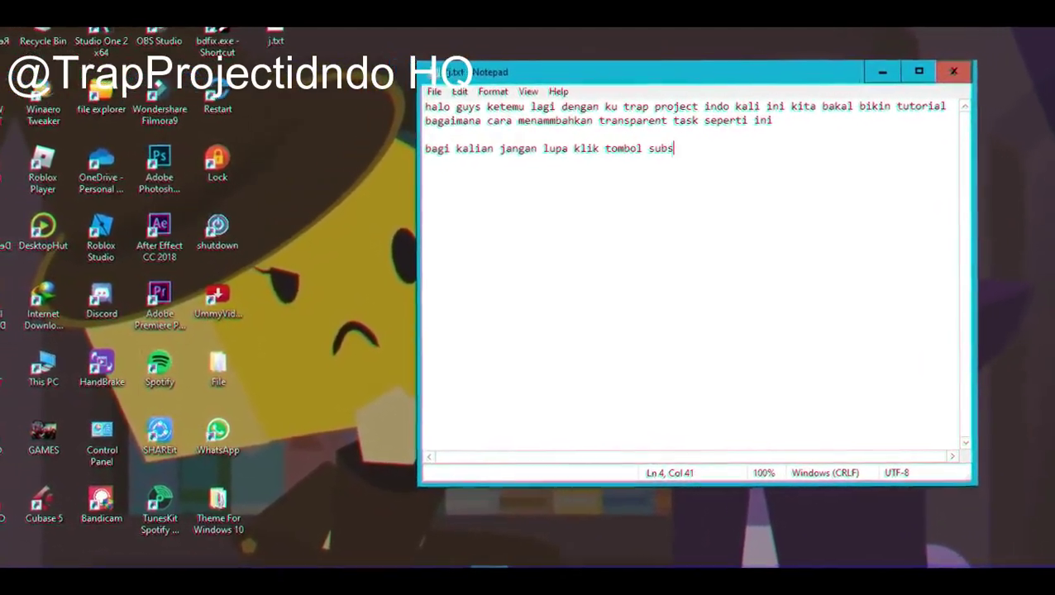
{"action": "type", "text": " like and "}
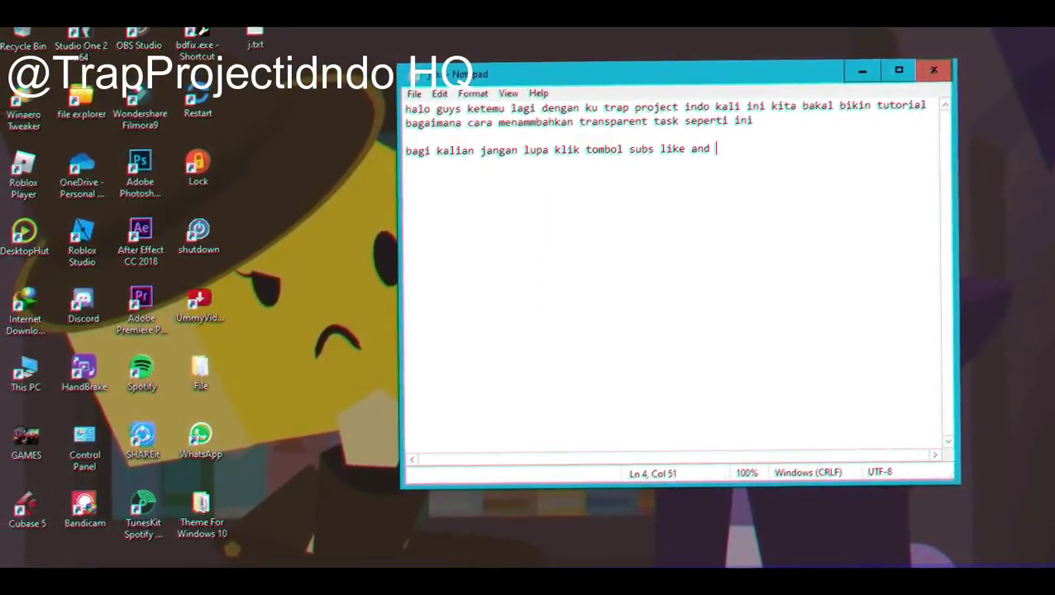
{"action": "type", "text": "command"}
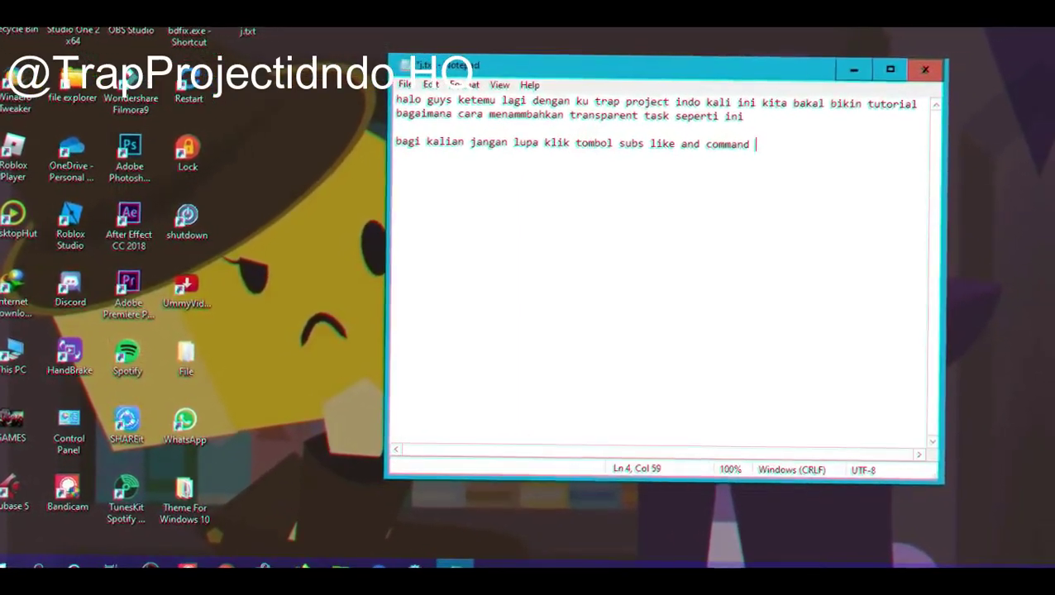
{"action": "type", "text": " ya ok"}
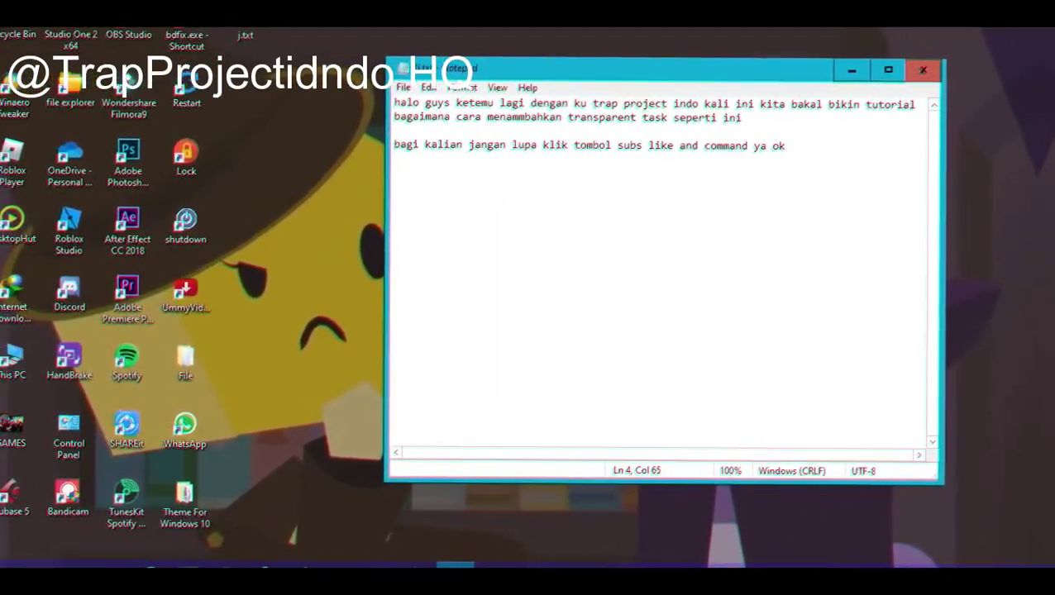
{"action": "type", "text": " lets "}
{"action": "type", "text": "go"}
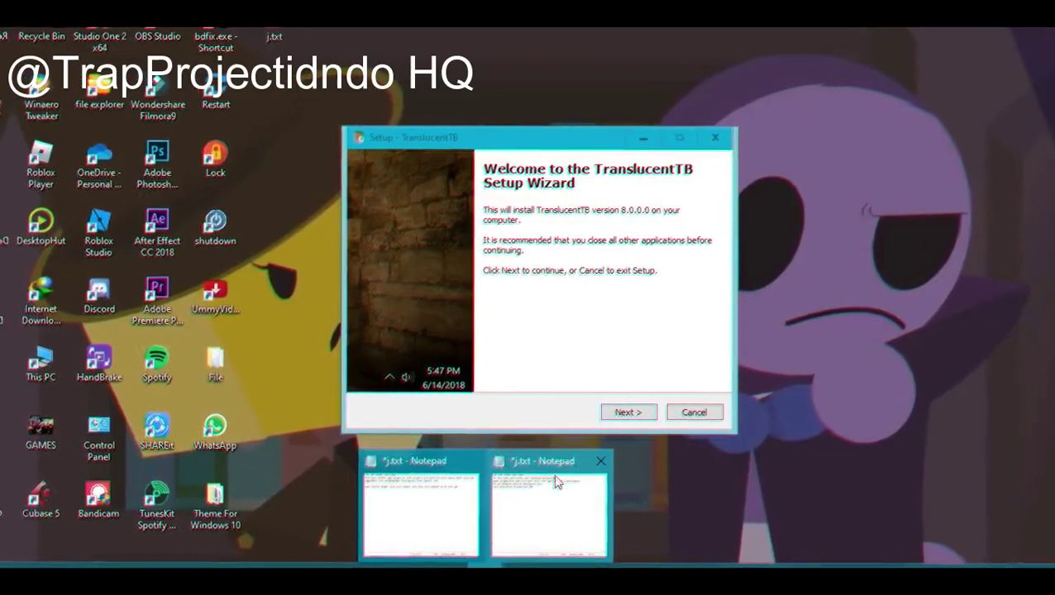
- In the notes, type an apology for the hardware-warning black screen and say the app installs now
{"action": "left_click", "coordinate": [556, 483]}
{"action": "type", "text": "maa"}
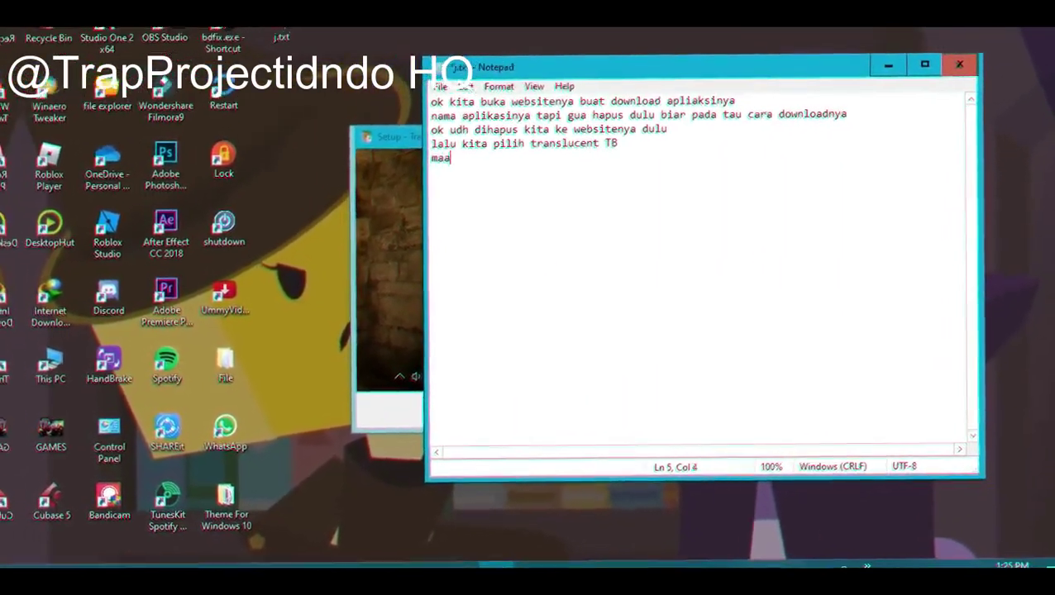
{"action": "type", "text": "p tadi b"}
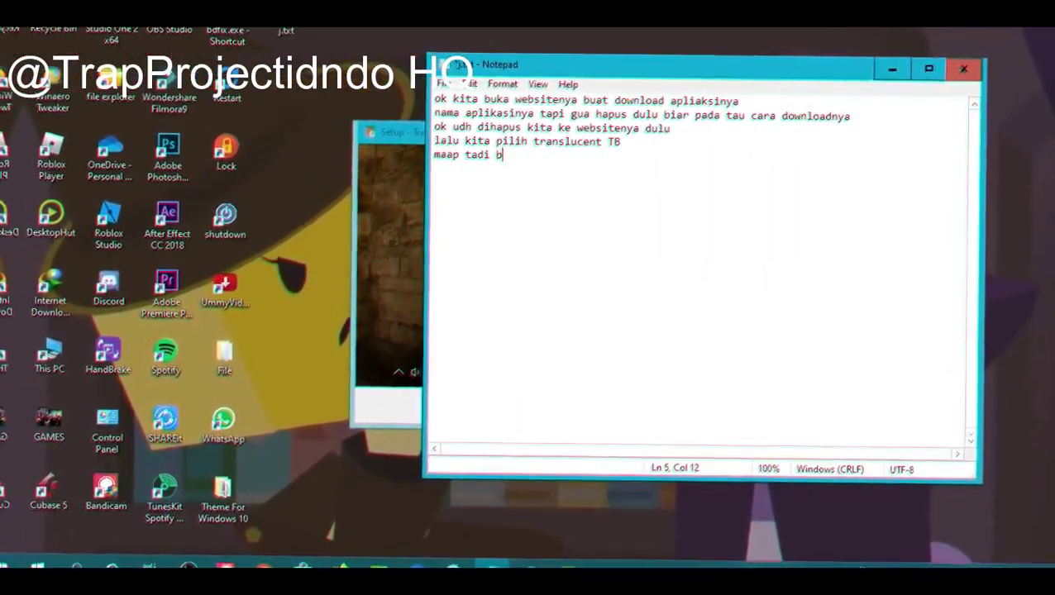
{"action": "type", "text": "lackscre"}
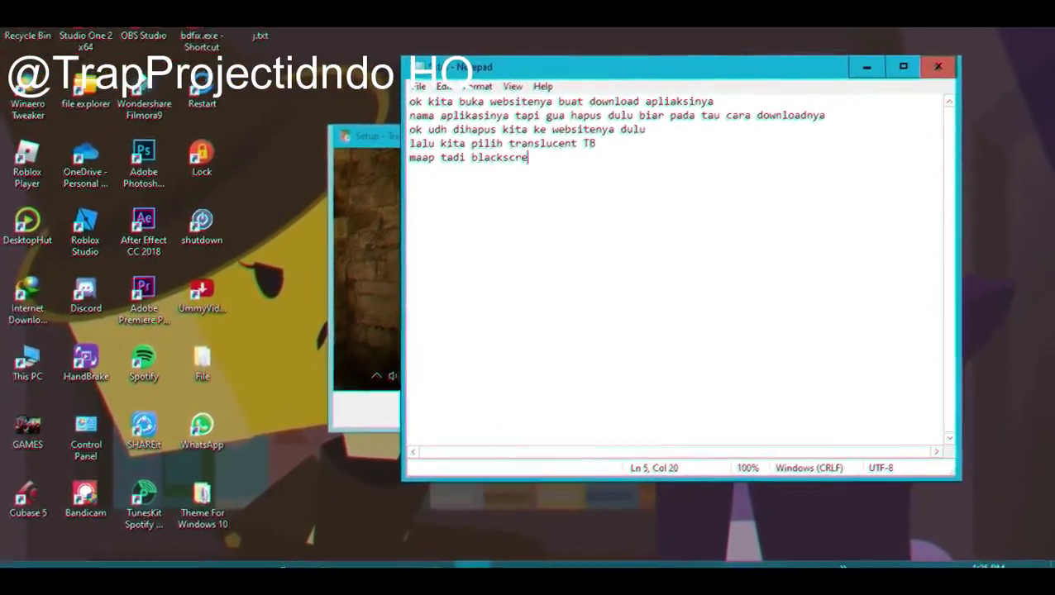
{"action": "type", "text": "en ada"}
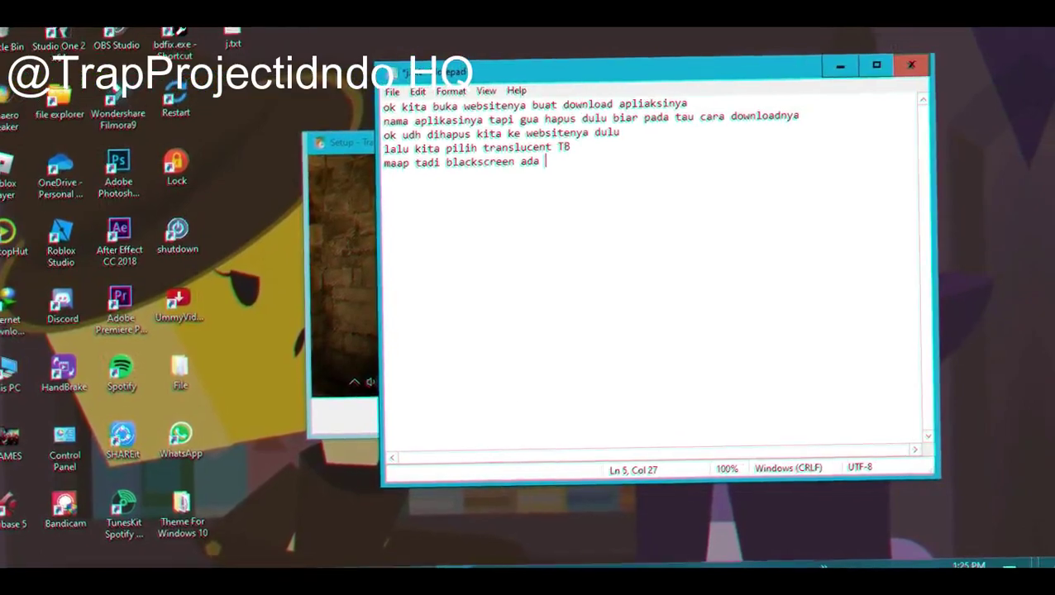
{"action": "type", "text": "pe"}
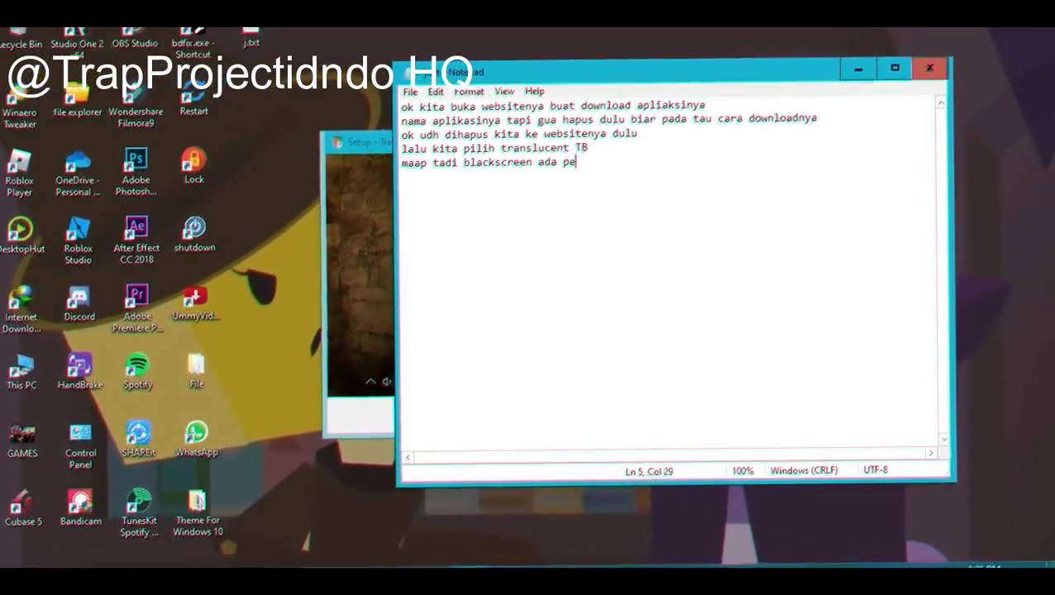
{"action": "type", "text": "ringeta"}
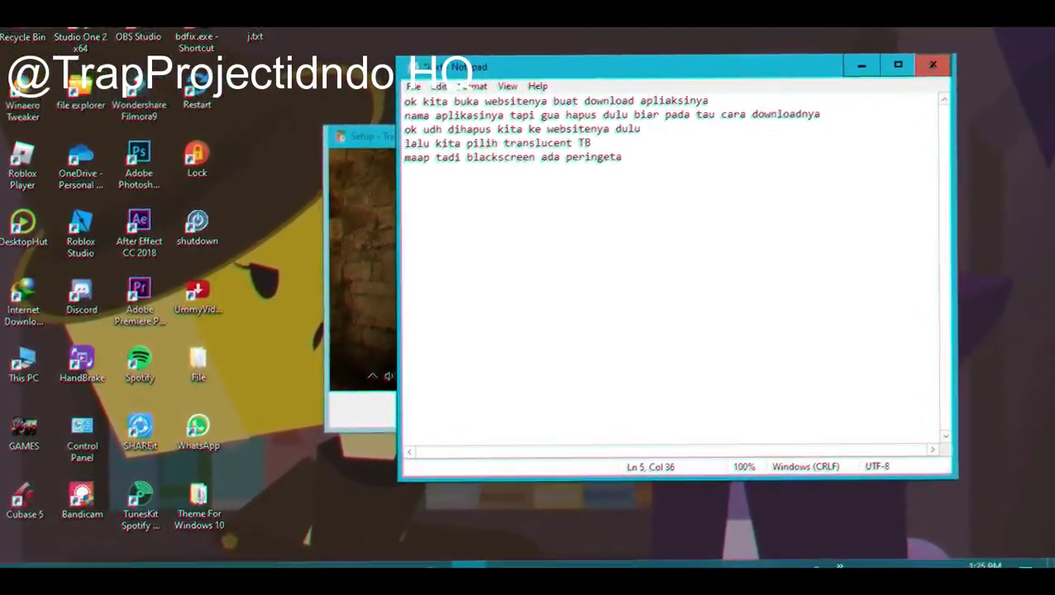
{"action": "type", "text": "n"}
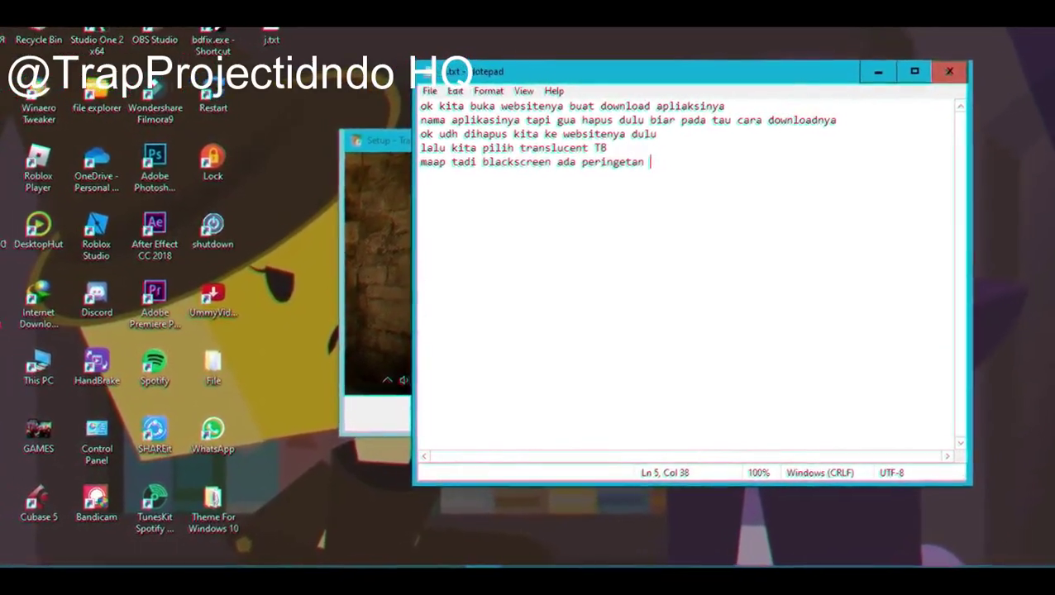
{"action": "type", "text": " r"}
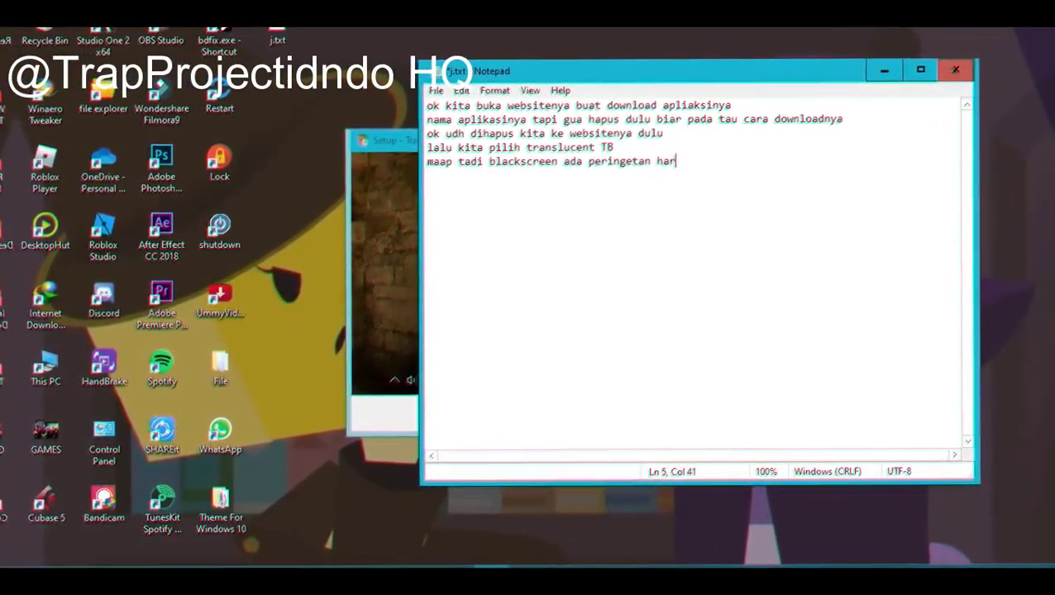
{"action": "type", "text": "dware"}
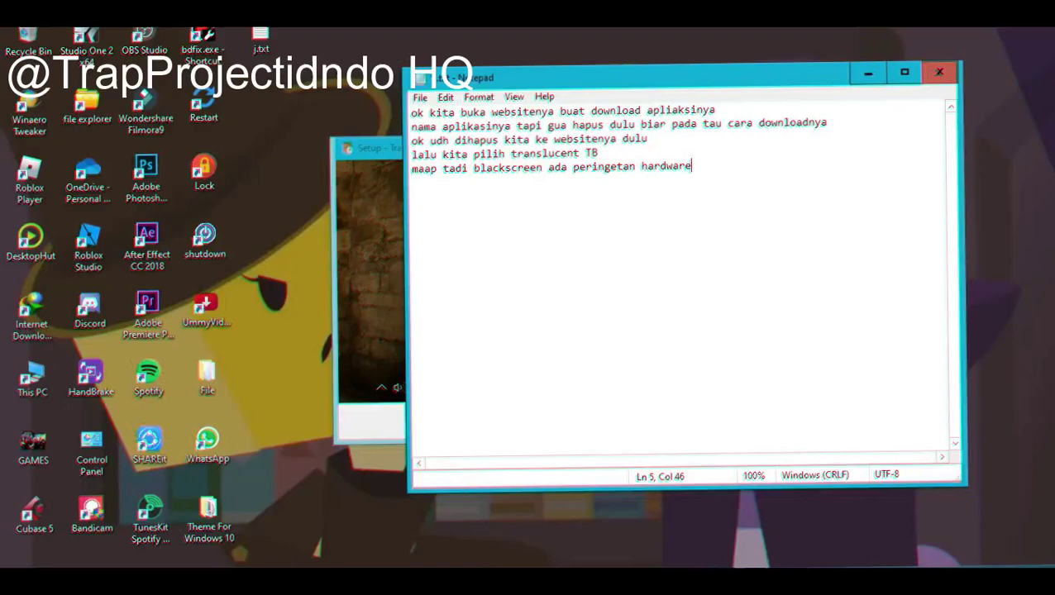
{"action": "type", "text": "k ki"}
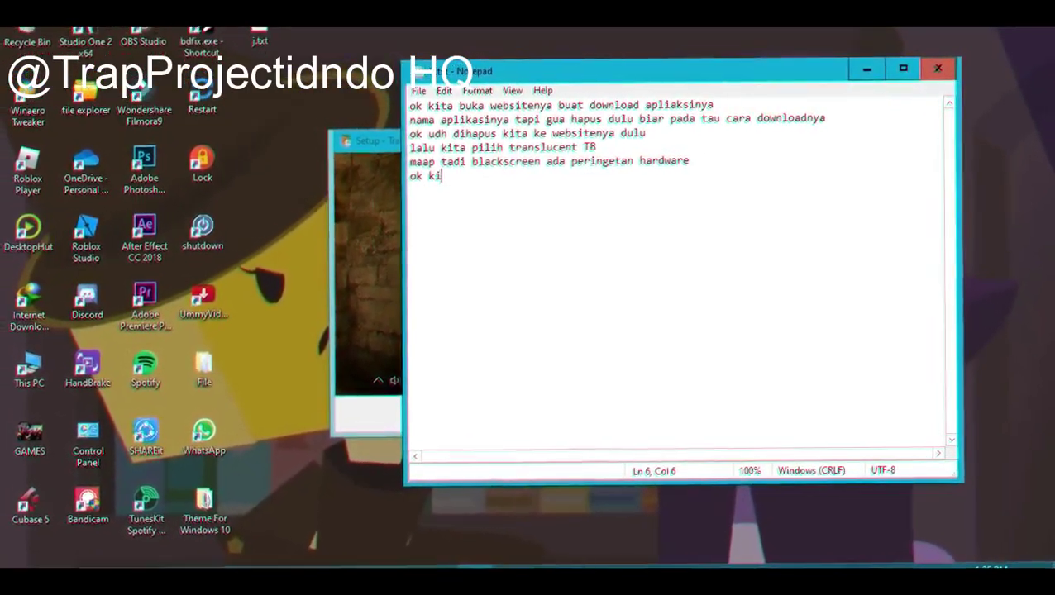
{"action": "type", "text": "ta lang"}
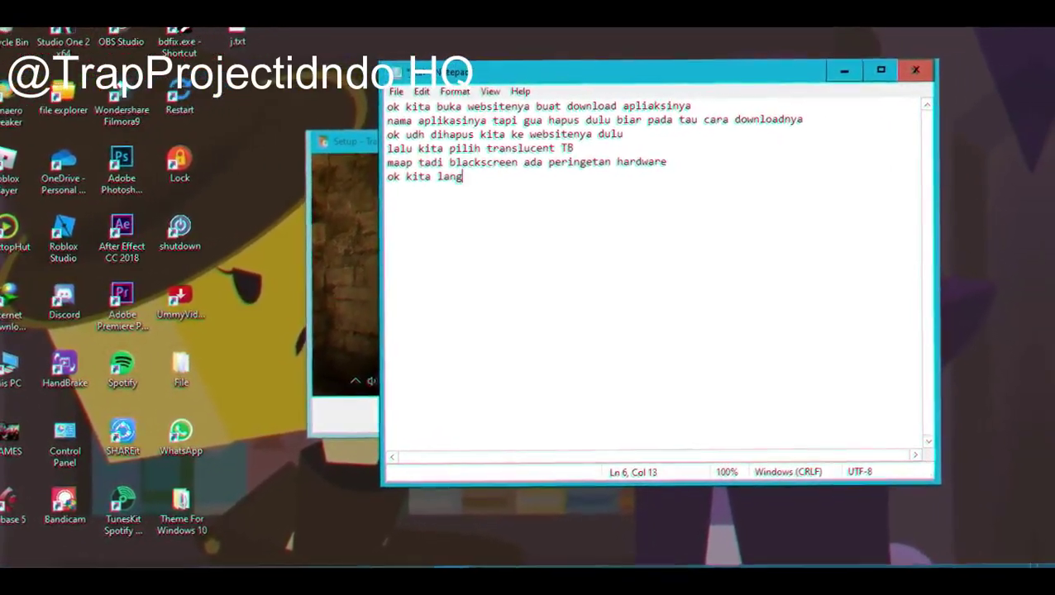
{"action": "type", "text": "sung insta"}
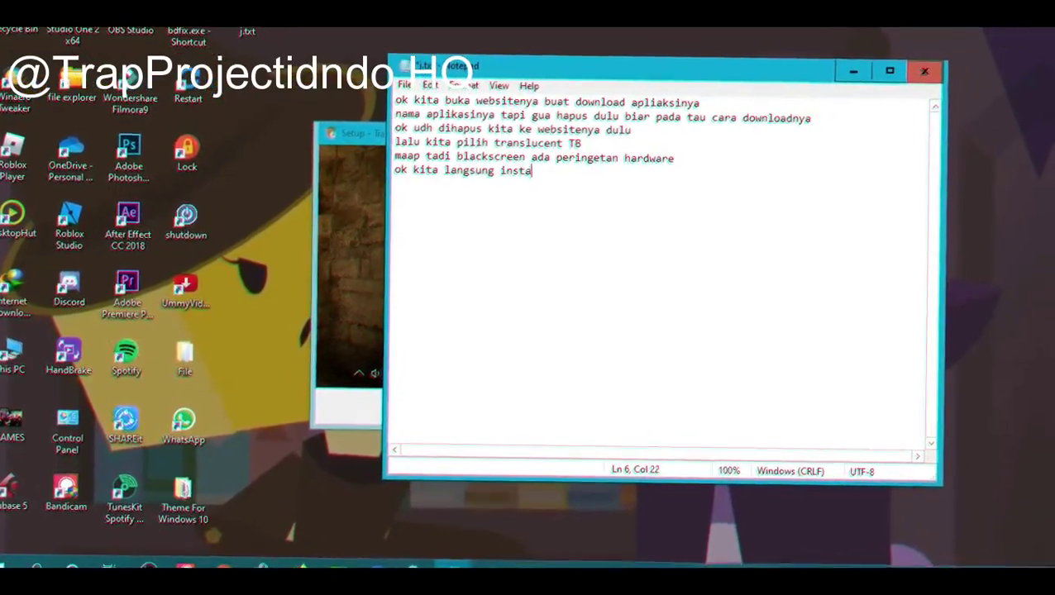
{"action": "type", "text": "ll apliaks"}
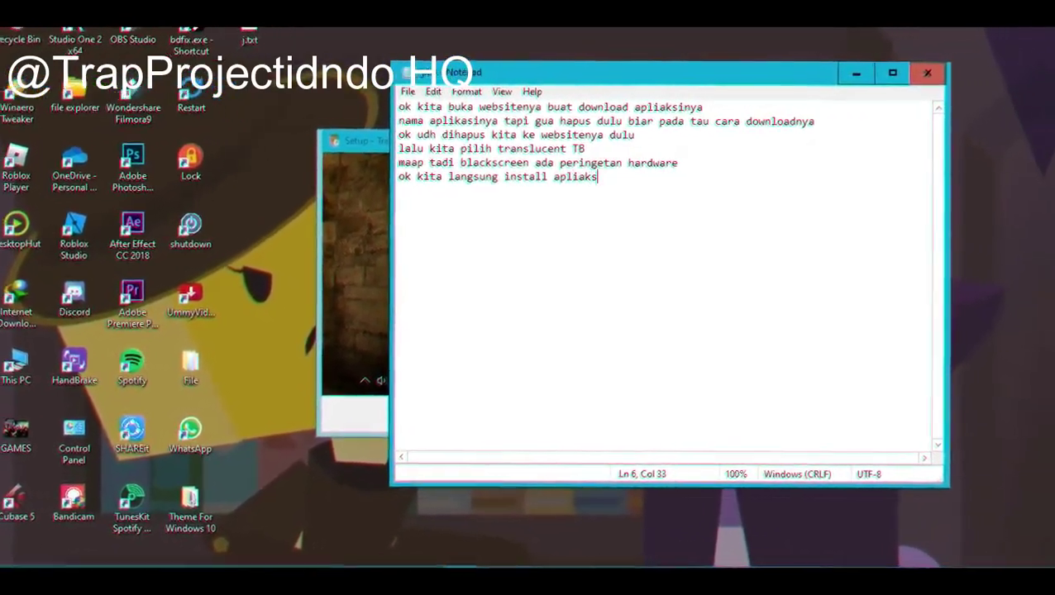
{"action": "type", "text": "i se"}
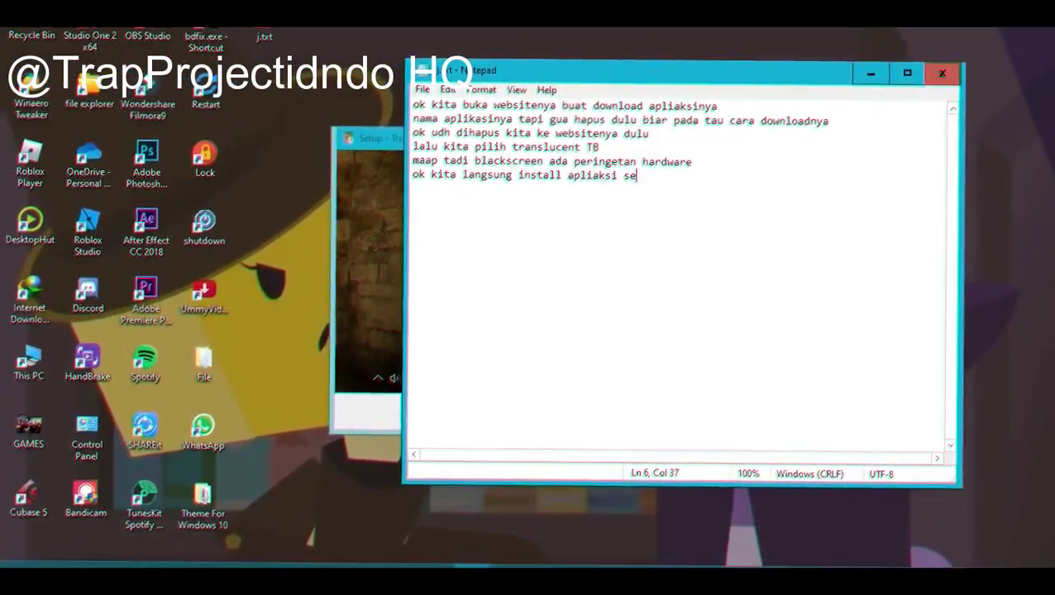
{"action": "type", "text": "upnya"}
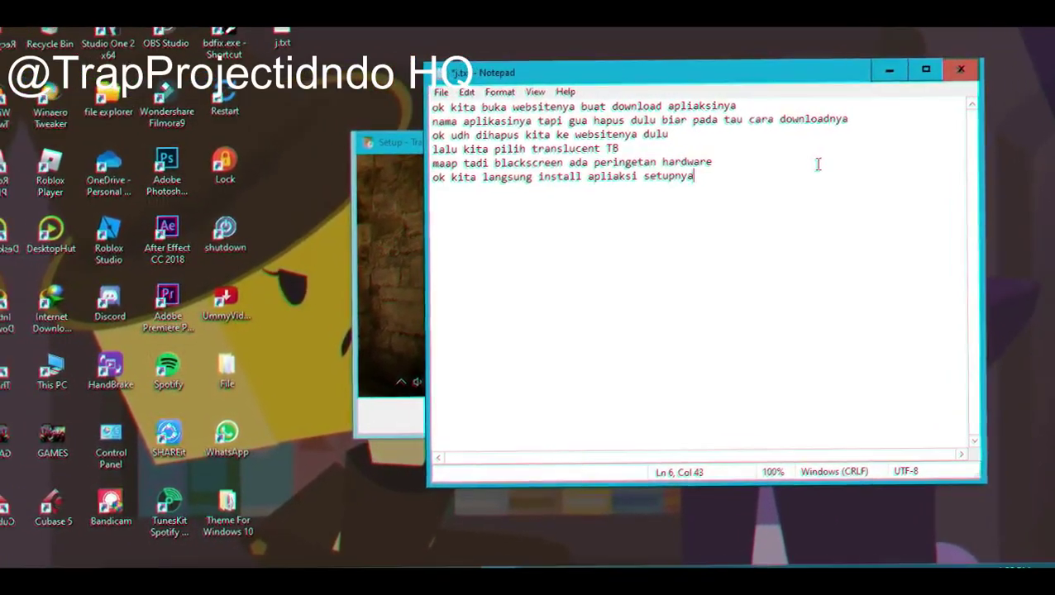
- Install TranslucentTB with the licence accepted and the default folder, launching it on finish
{"action": "left_click", "coordinate": [874, 75]}
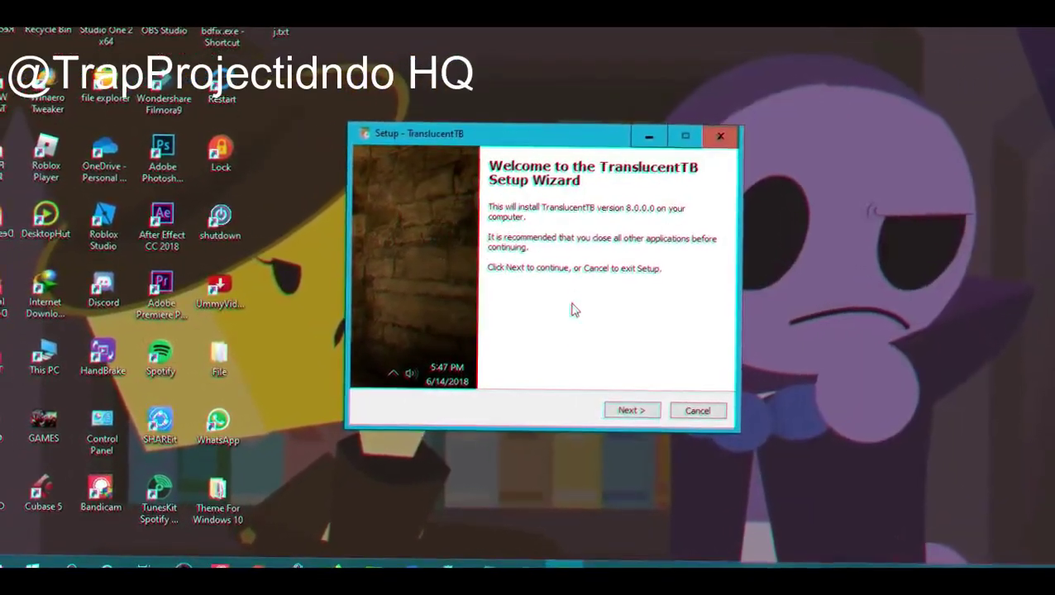
{"action": "left_click", "coordinate": [621, 415]}
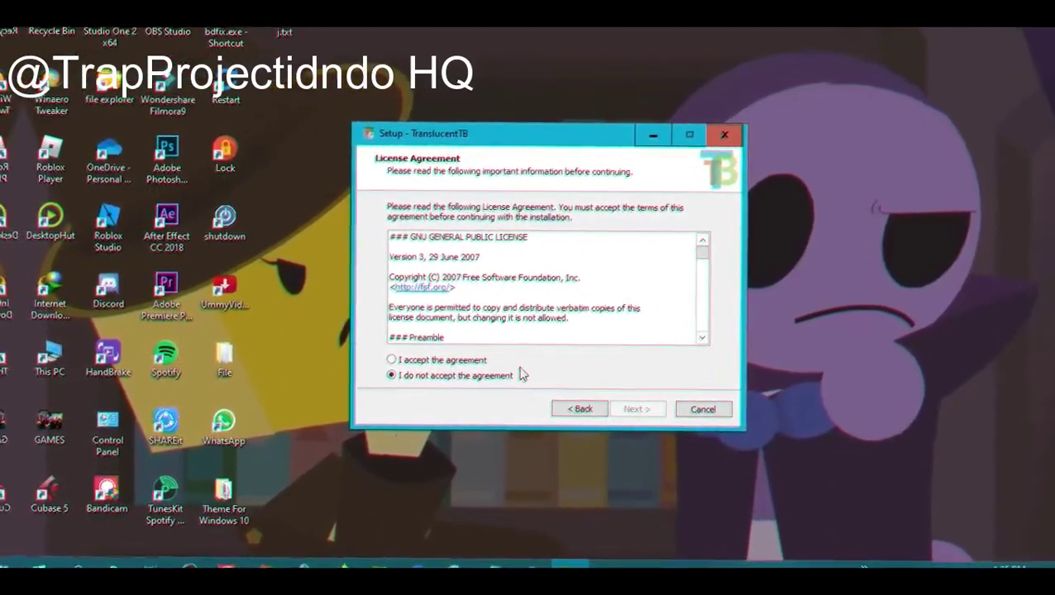
{"action": "left_click", "coordinate": [412, 364]}
{"action": "left_click", "coordinate": [612, 417]}
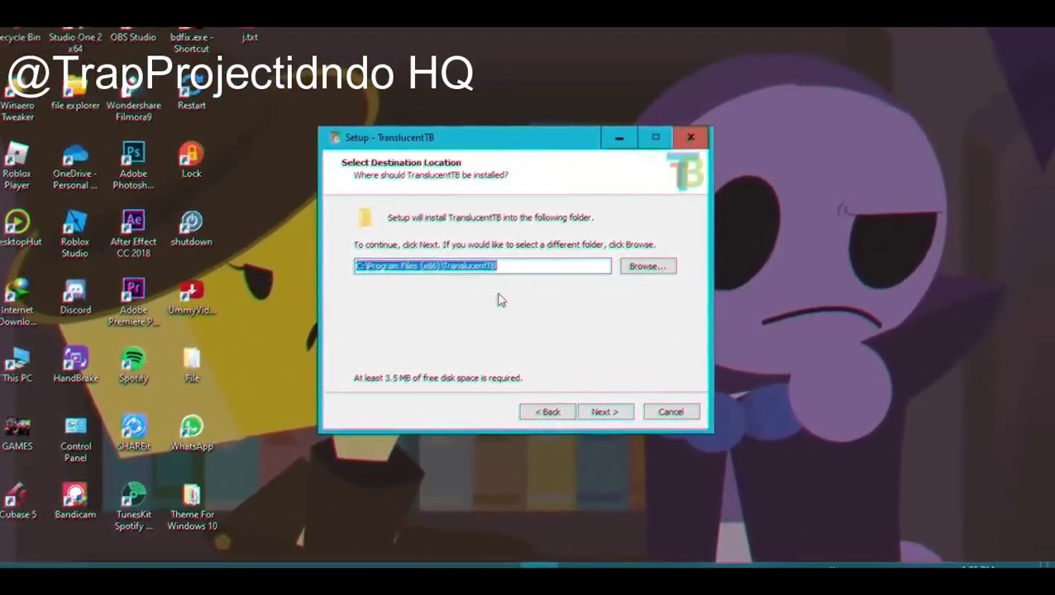
{"action": "left_click", "coordinate": [609, 416]}
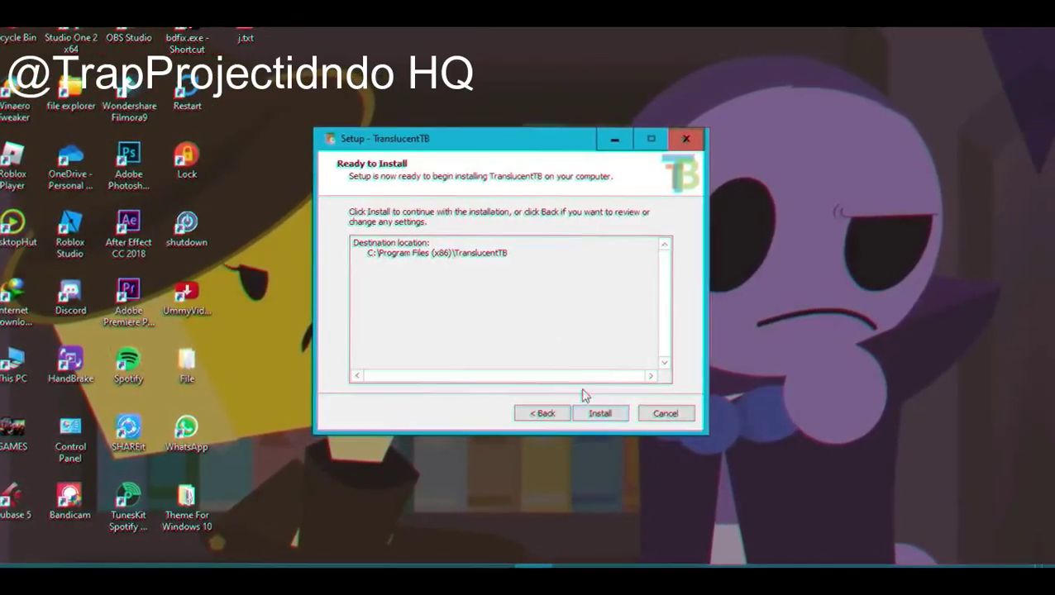
{"action": "left_click", "coordinate": [627, 416]}
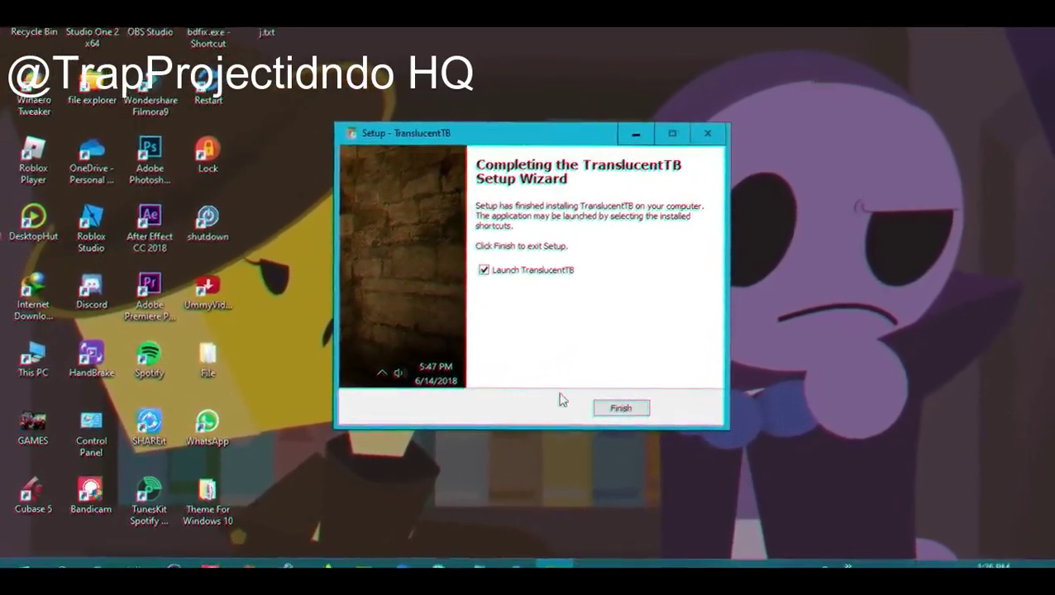
{"action": "left_click", "coordinate": [620, 414]}
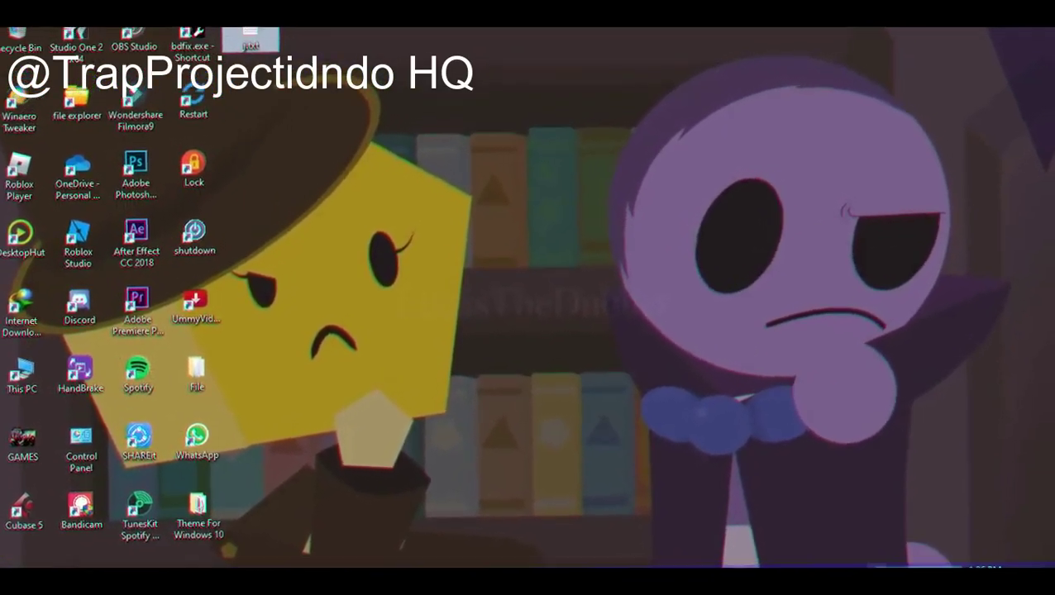
- Give the regular taskbar a mostly transparent blue accent colour, then check it with the Start menu
{"action": "right_click", "coordinate": [882, 569]}
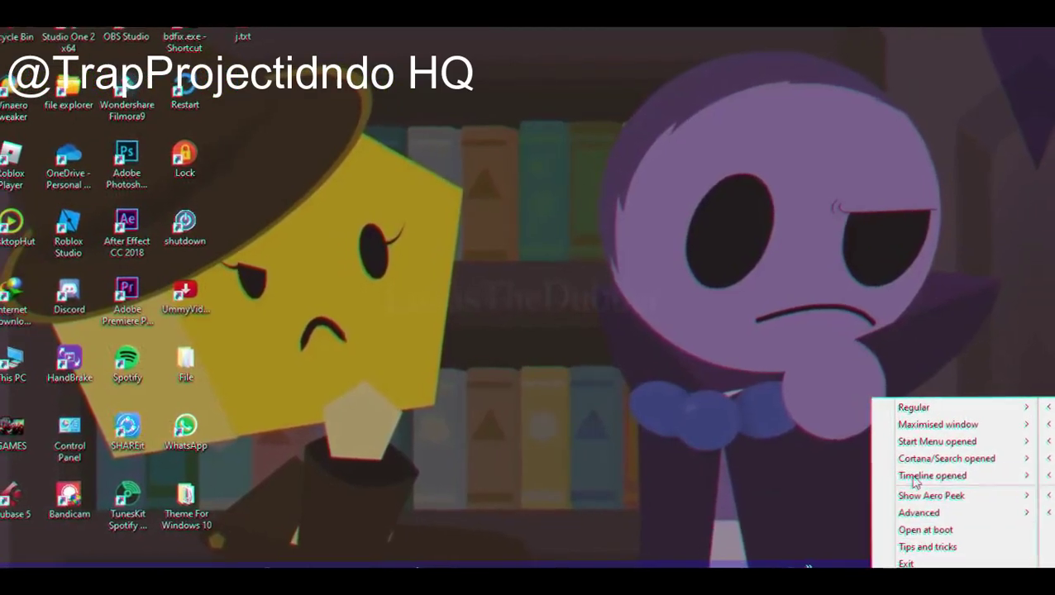
{"action": "left_click", "coordinate": [882, 414]}
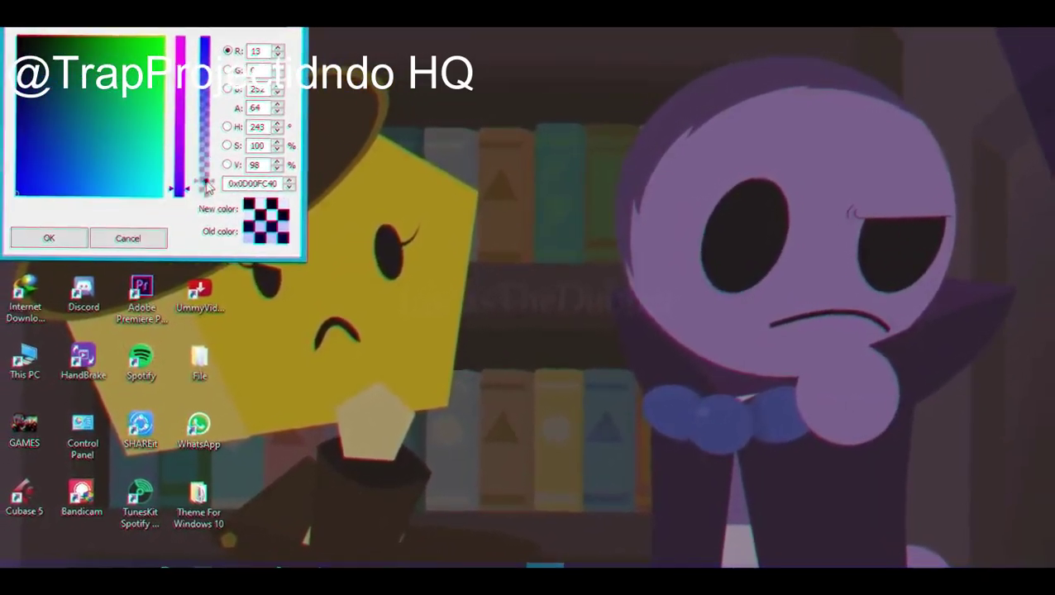
{"action": "left_click", "coordinate": [69, 242]}
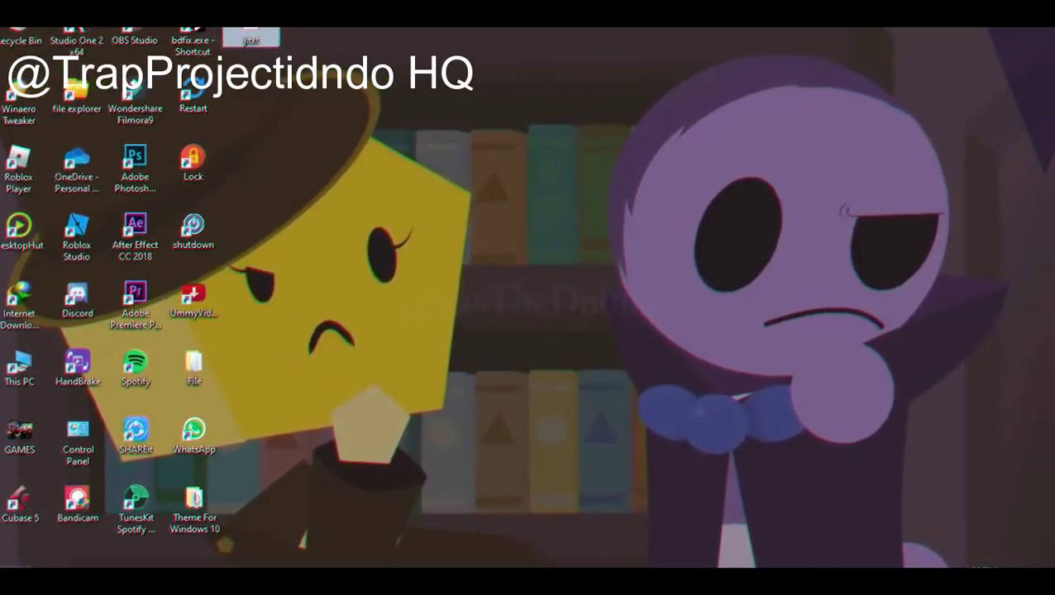
{"action": "key", "text": "super"}
{"action": "left_click", "coordinate": [749, 428]}
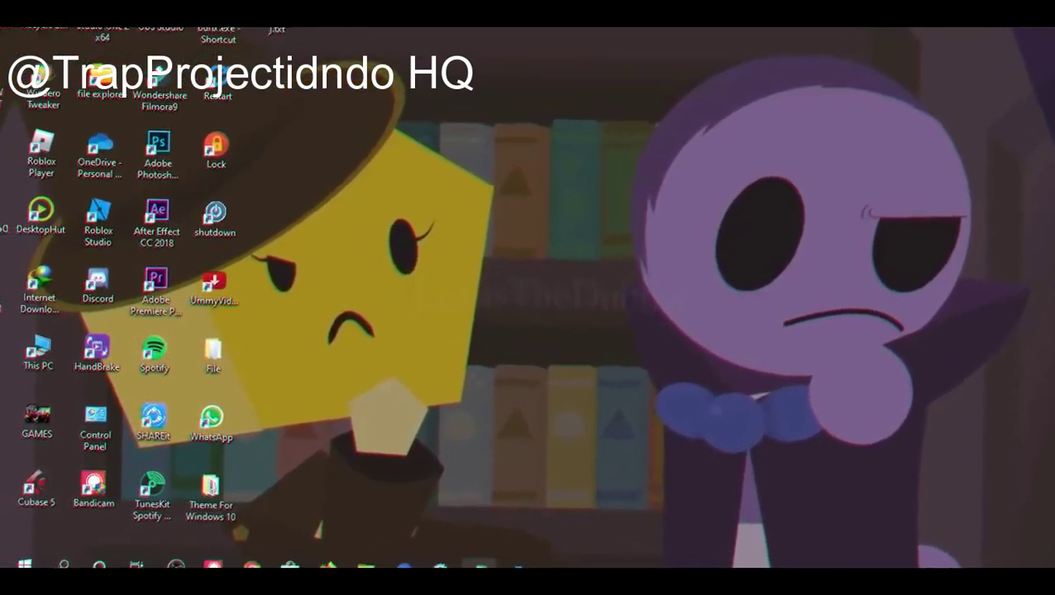
- Add a new notes line: 'ok dan berhasil tadi tambahin theme ok se'
{"action": "mouse_move", "coordinate": [479, 565]}
{"action": "left_click", "coordinate": [543, 484]}
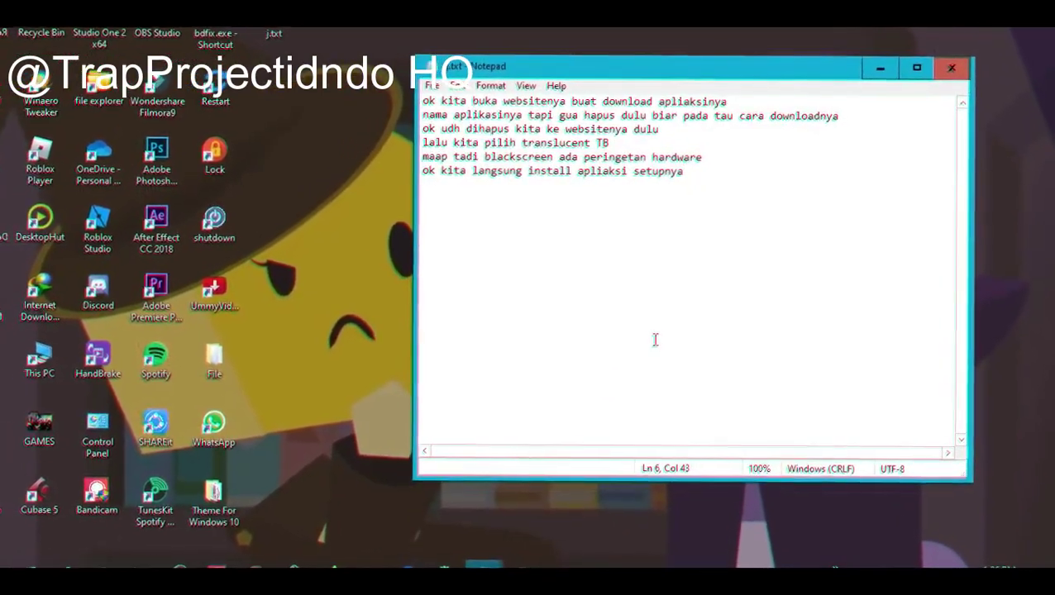
{"action": "key", "text": "Return"}
{"action": "type", "text": "ok "}
{"action": "type", "text": "dan "}
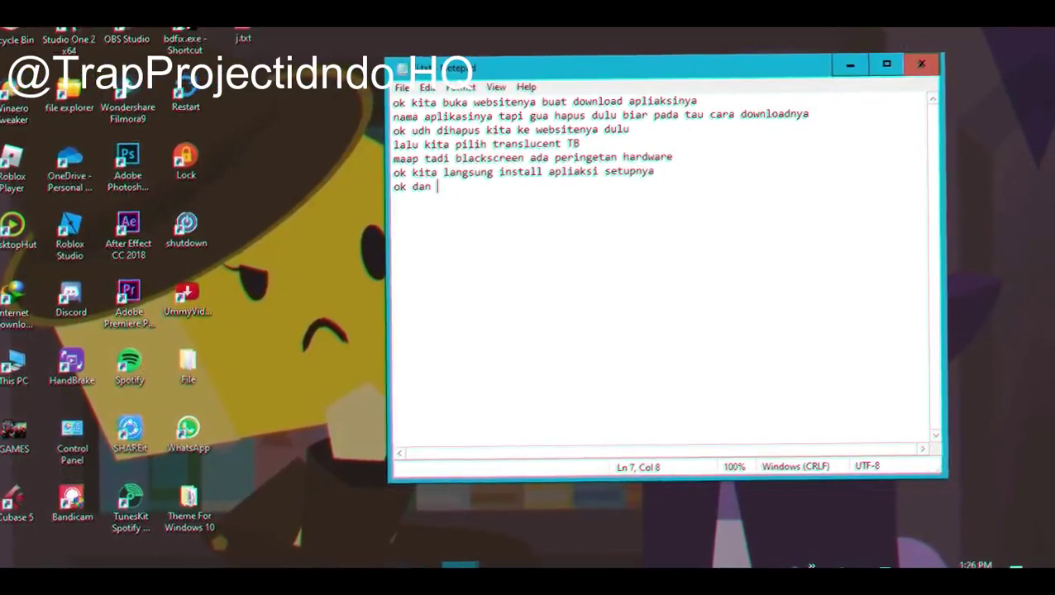
{"action": "type", "text": "berhas"}
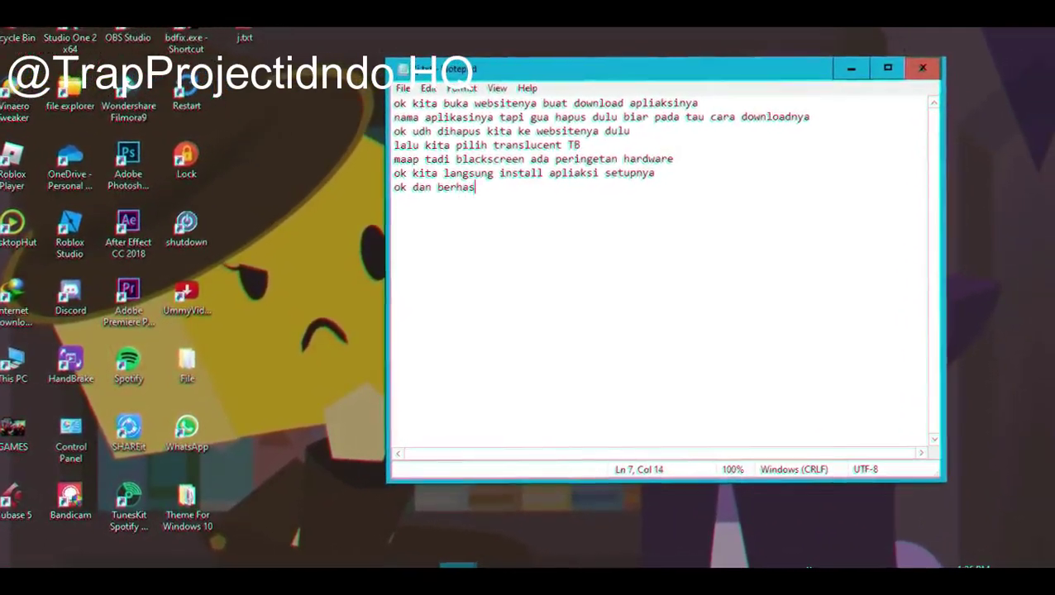
{"action": "type", "text": "il"}
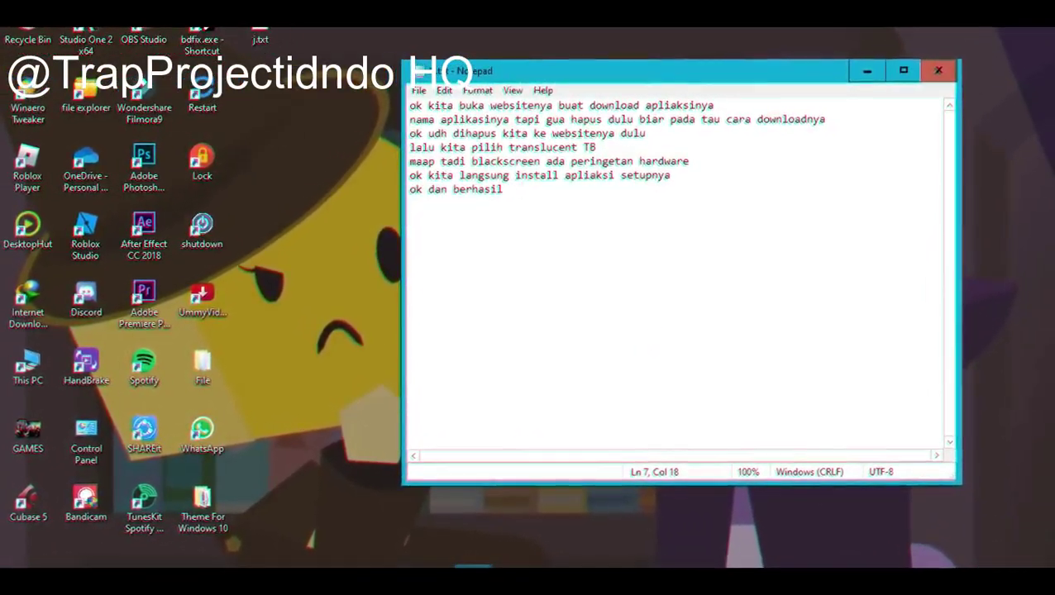
{"action": "type", "text": "tadi ki"}
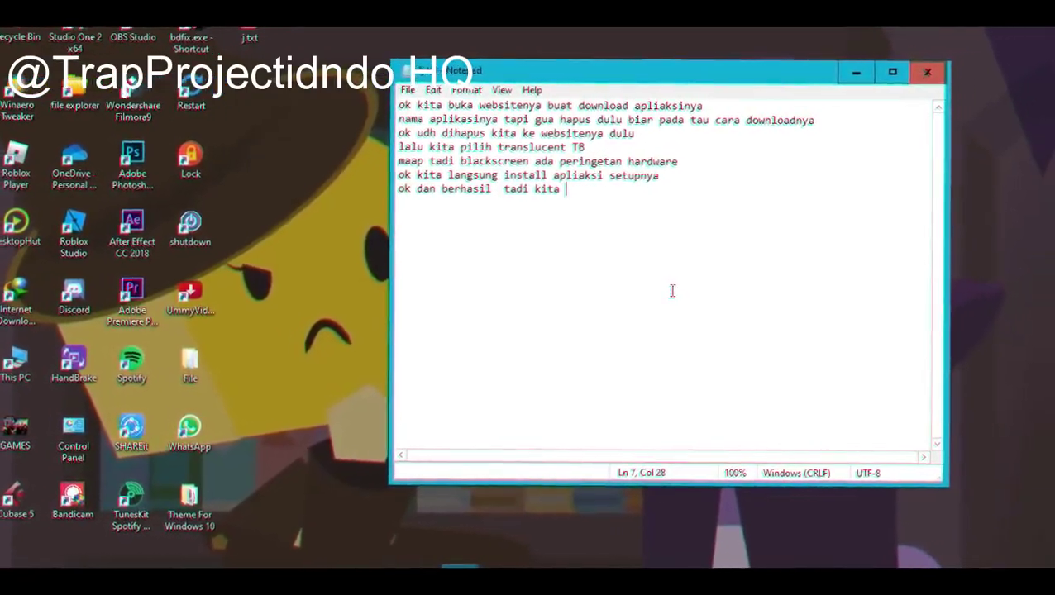
{"action": "type", "text": "tambah"}
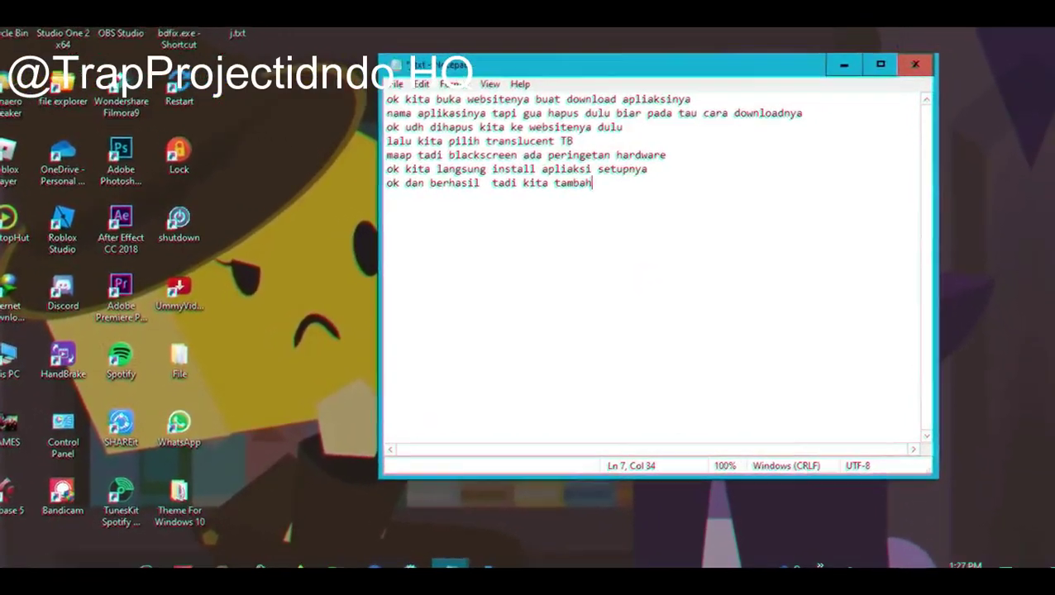
{"action": "type", "text": "in them"}
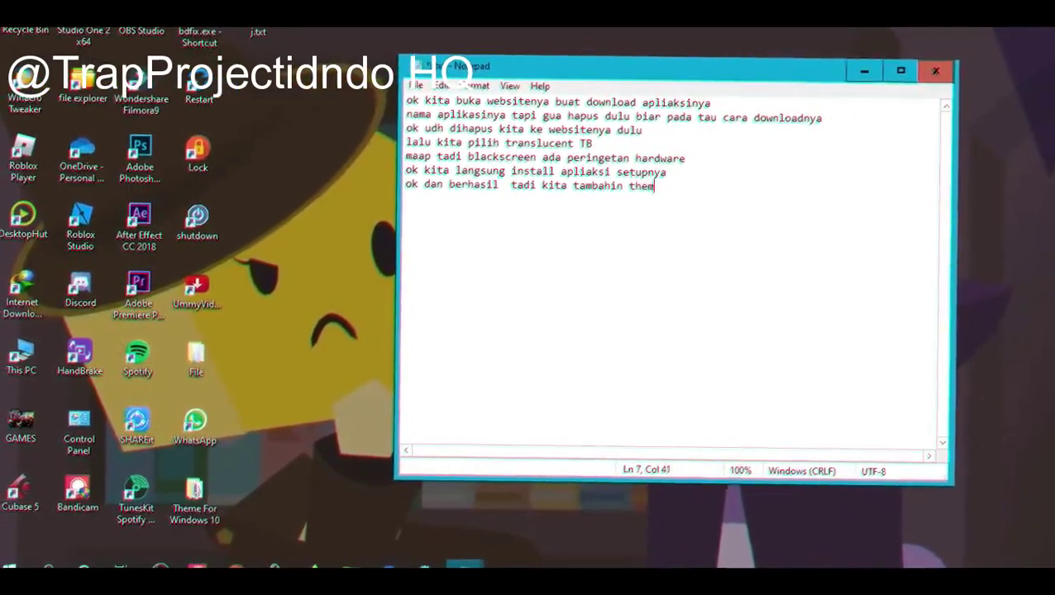
{"action": "type", "text": "e ok"}
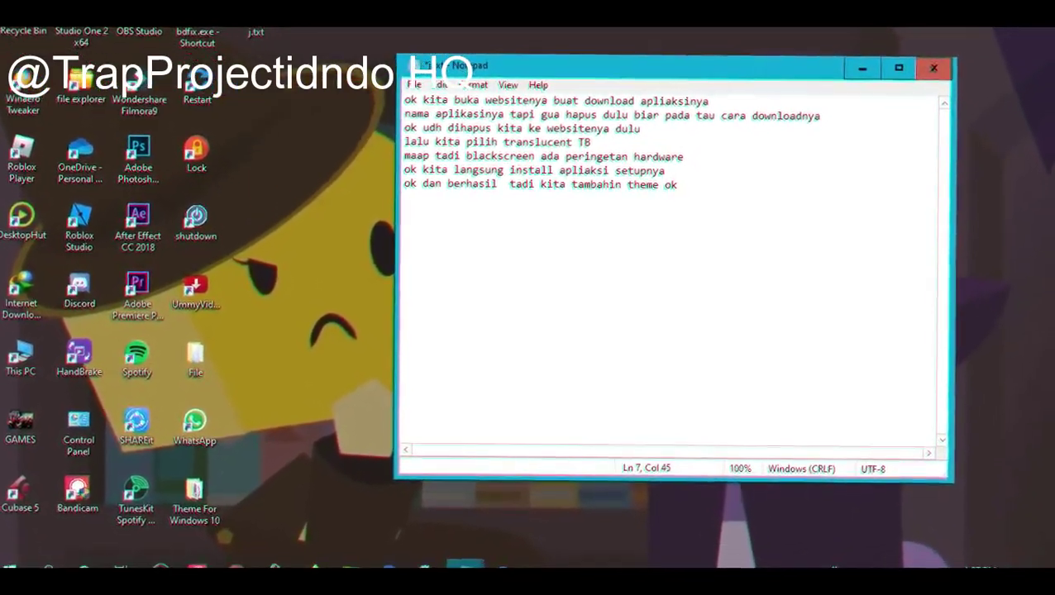
{"action": "type", "text": " se"}
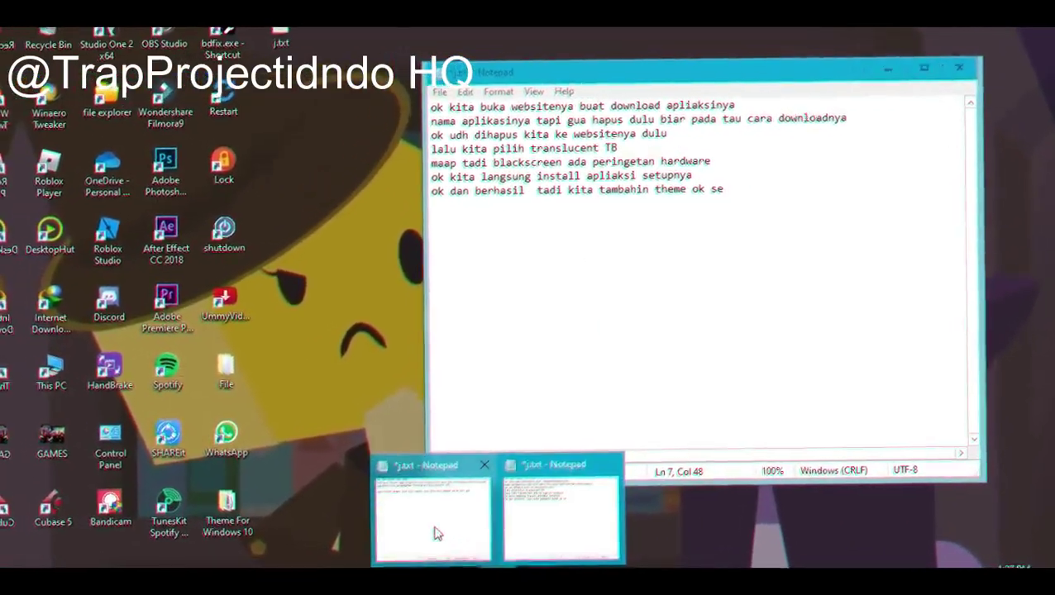
- Switch to the greeting notes window, select its subscribe line, and close it with Alt+F4
{"action": "left_click", "coordinate": [436, 506]}
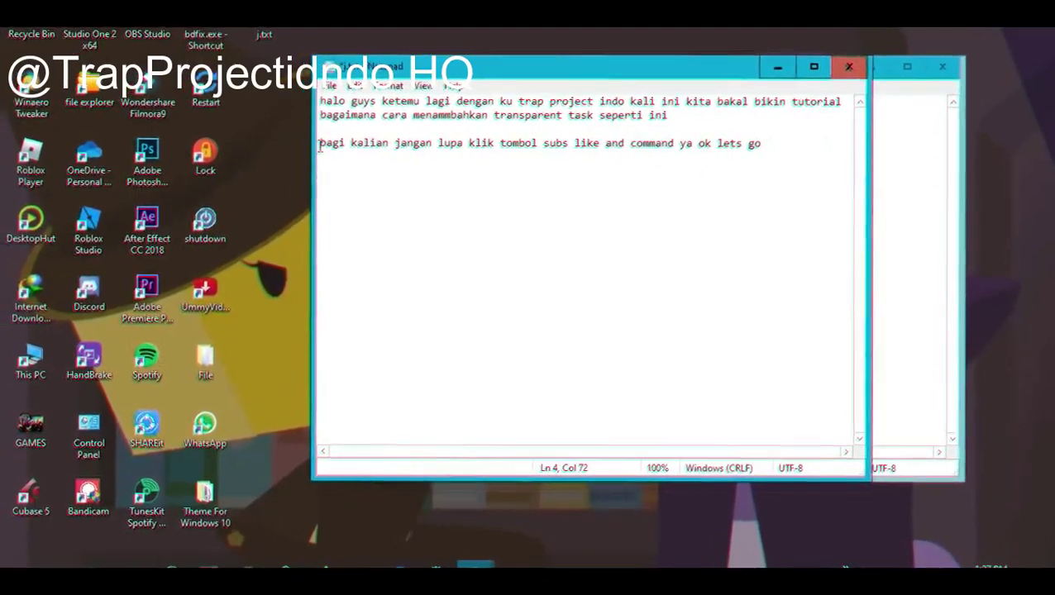
{"action": "mouse_move", "coordinate": [313, 147]}
{"action": "left_mouse_down"}
{"action": "mouse_move", "coordinate": [697, 169]}
{"action": "mouse_move", "coordinate": [781, 146]}
{"action": "left_mouse_up"}
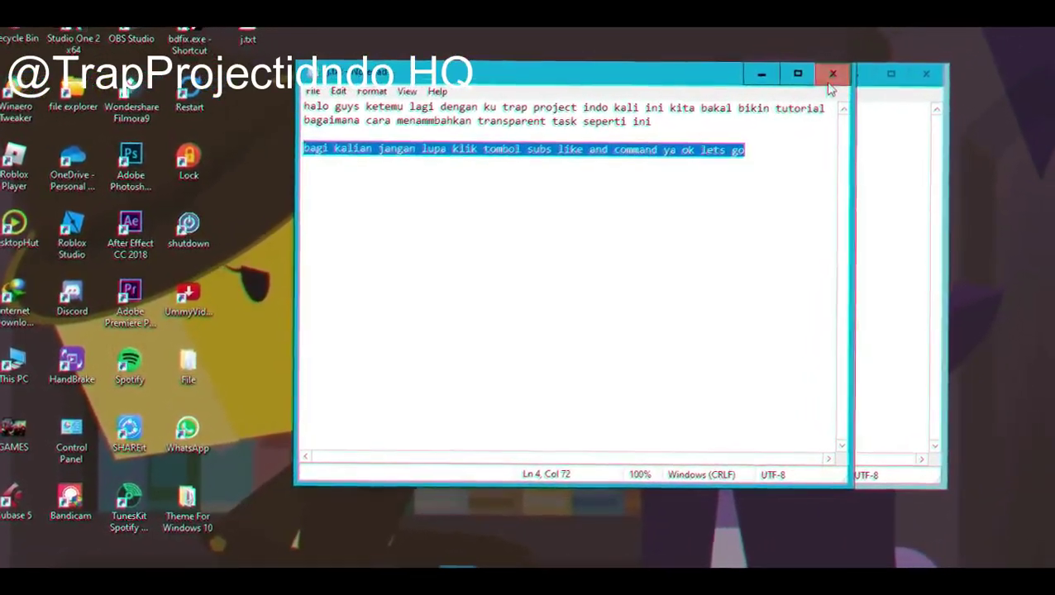
{"action": "key", "text": "alt+F4"}
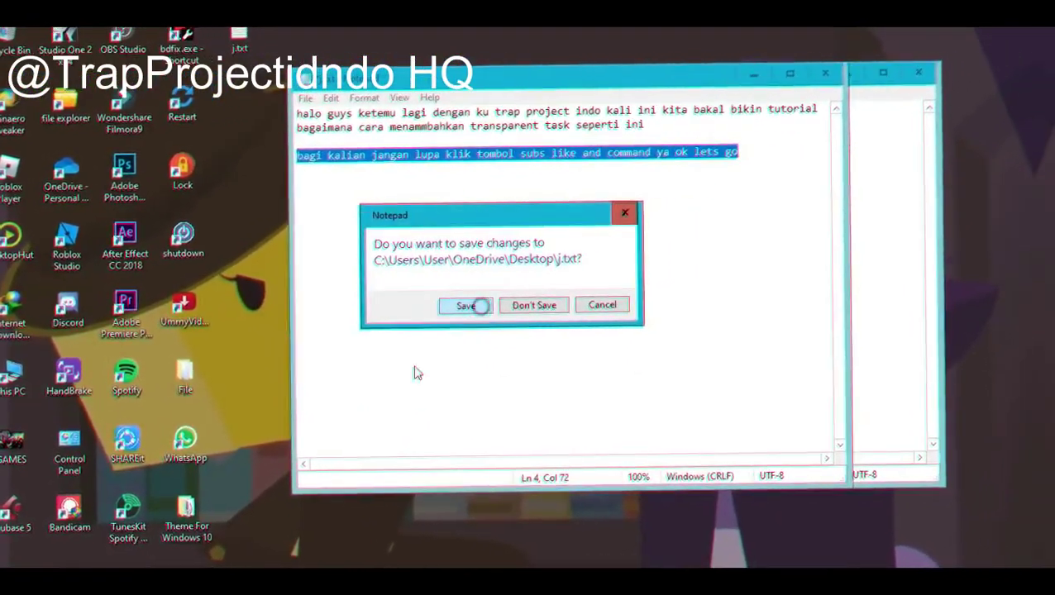